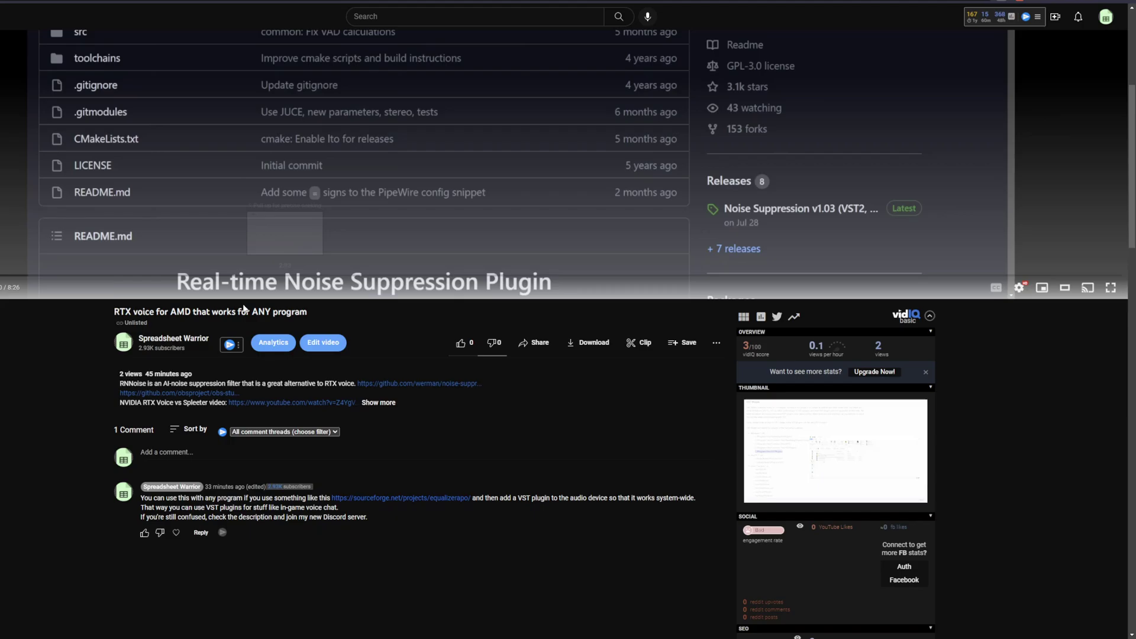
- Scroll the YouTube video page to find the comment containing the SourceForge link
drag(109, 315, 341, 312)
click(341, 311)
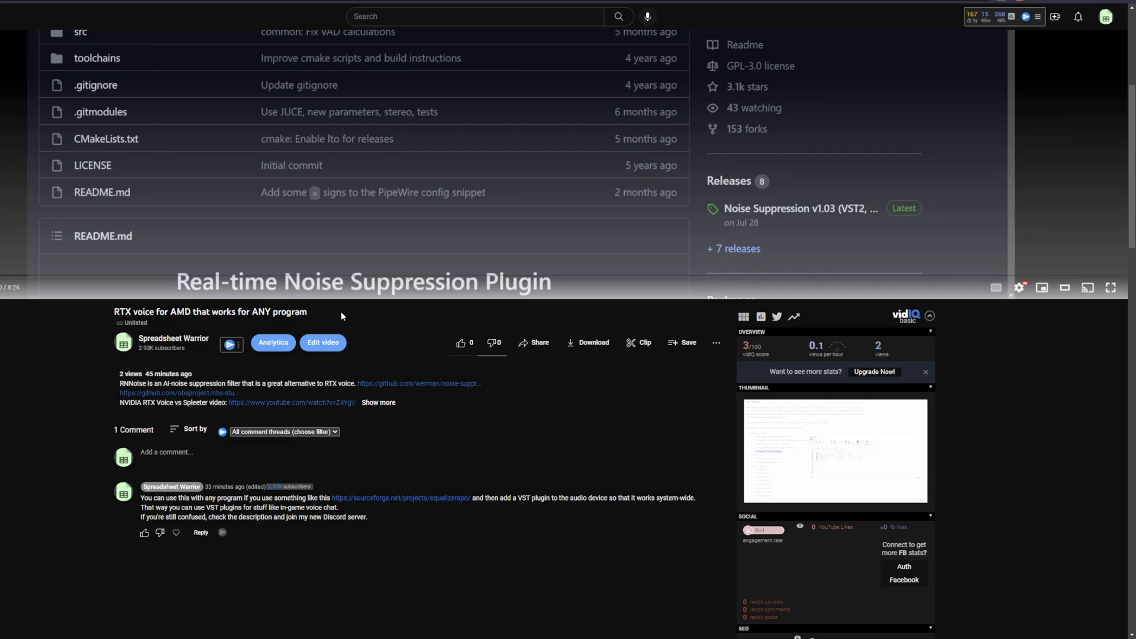
scroll(704, 171, up, 4)
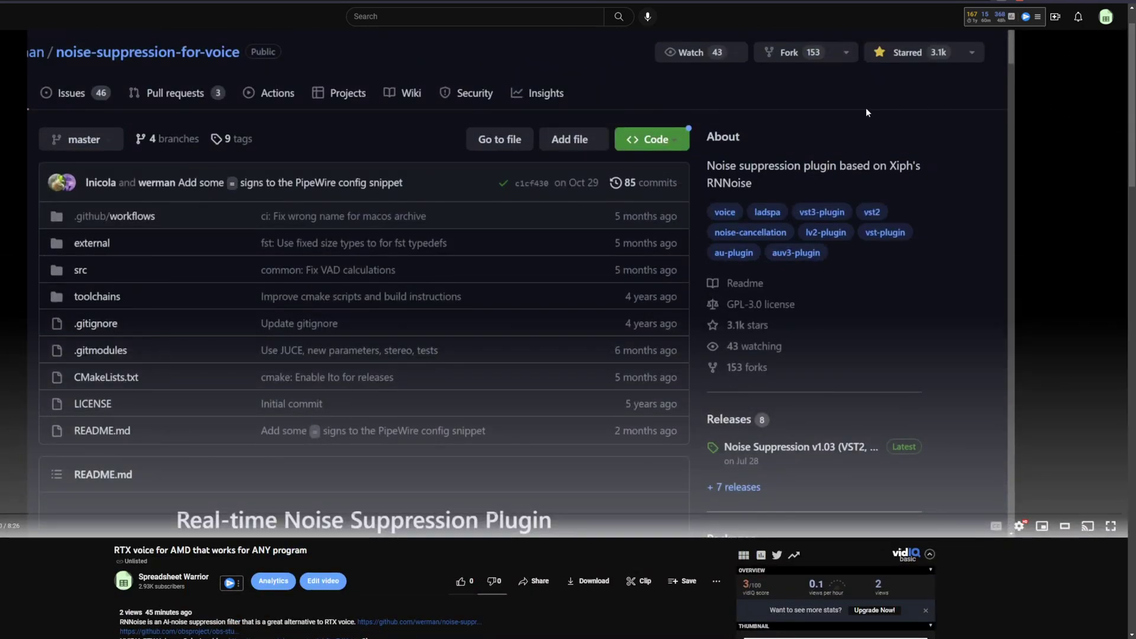
scroll(475, 279, down, 4)
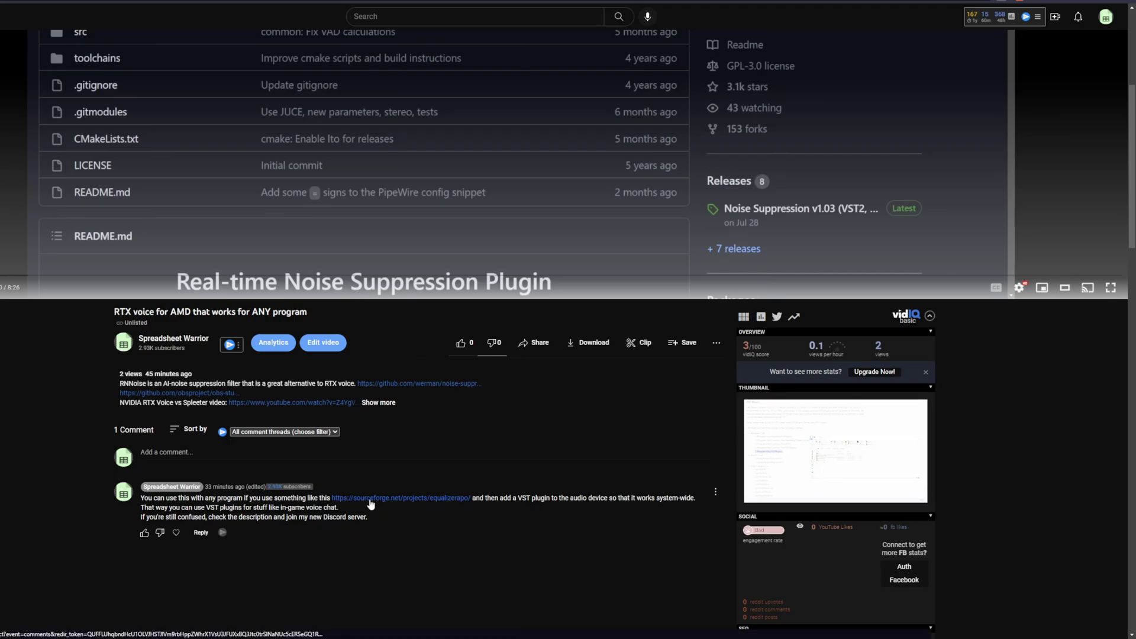
- Follow the comment's SourceForge link, then switch to the Equalizer installation folder window
click(463, 503)
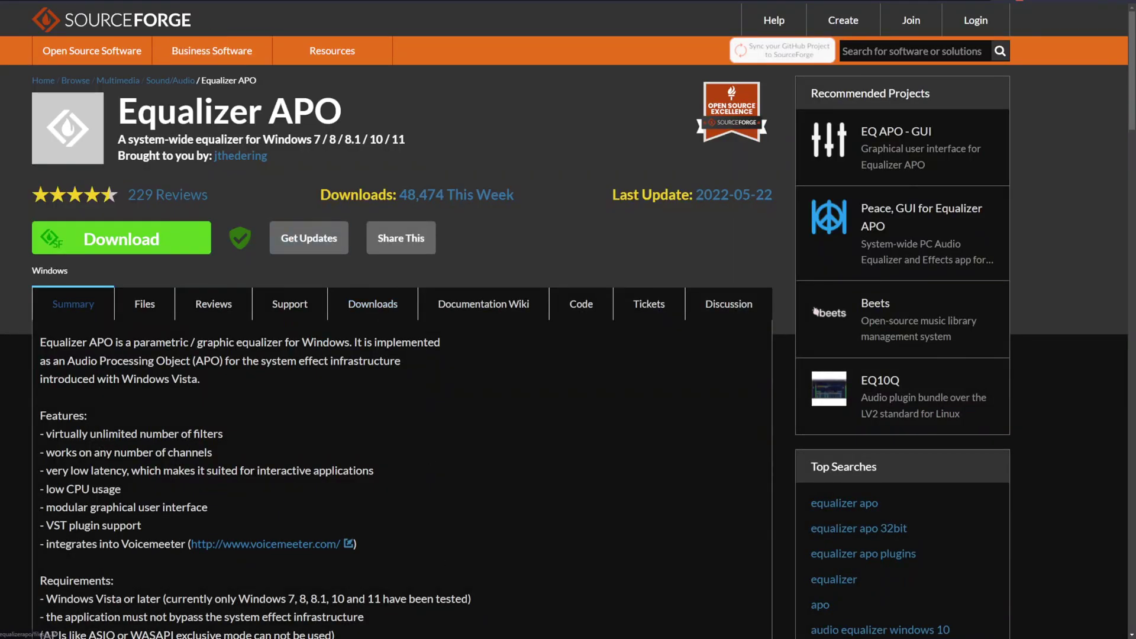
key(alt+Tab)
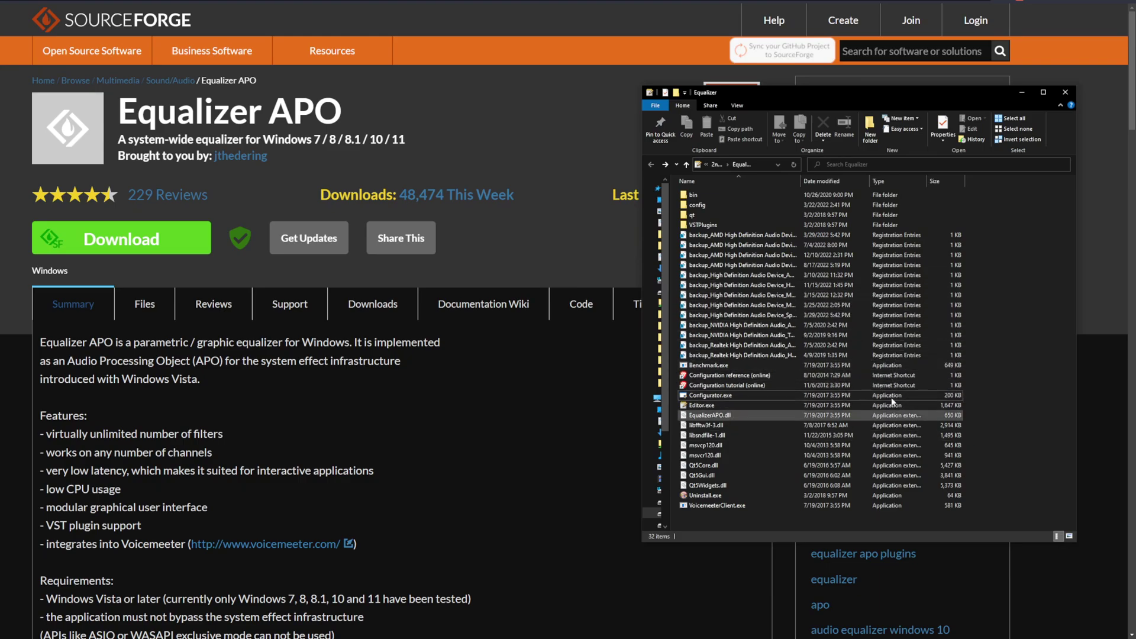
click(729, 235)
drag(1007, 239, 832, 358)
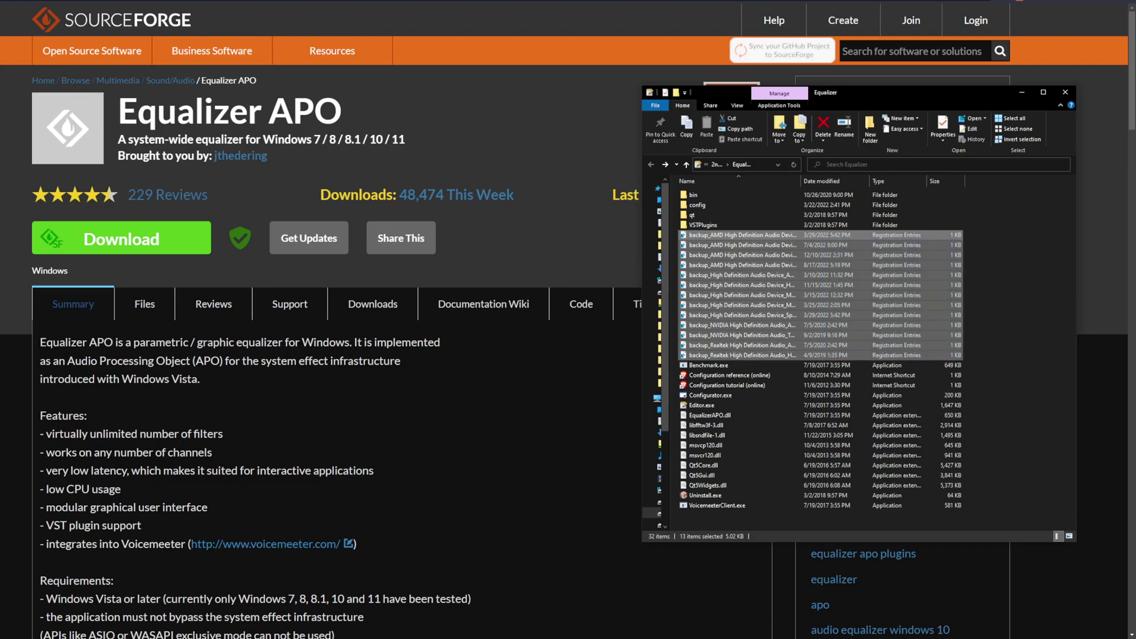
click(1013, 388)
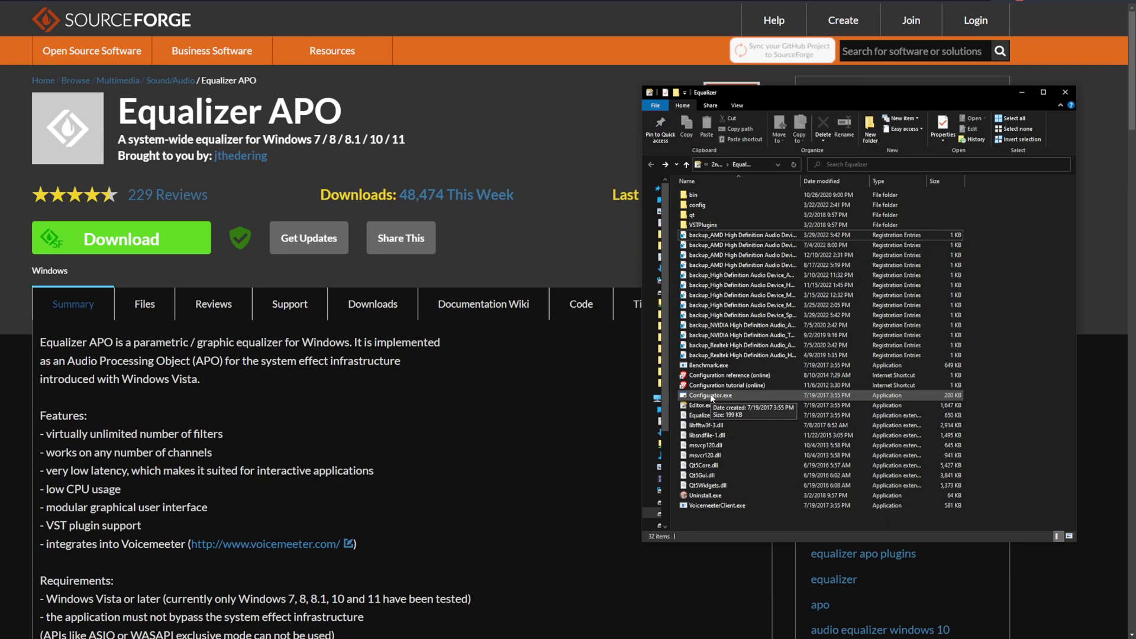
double_click(710, 393)
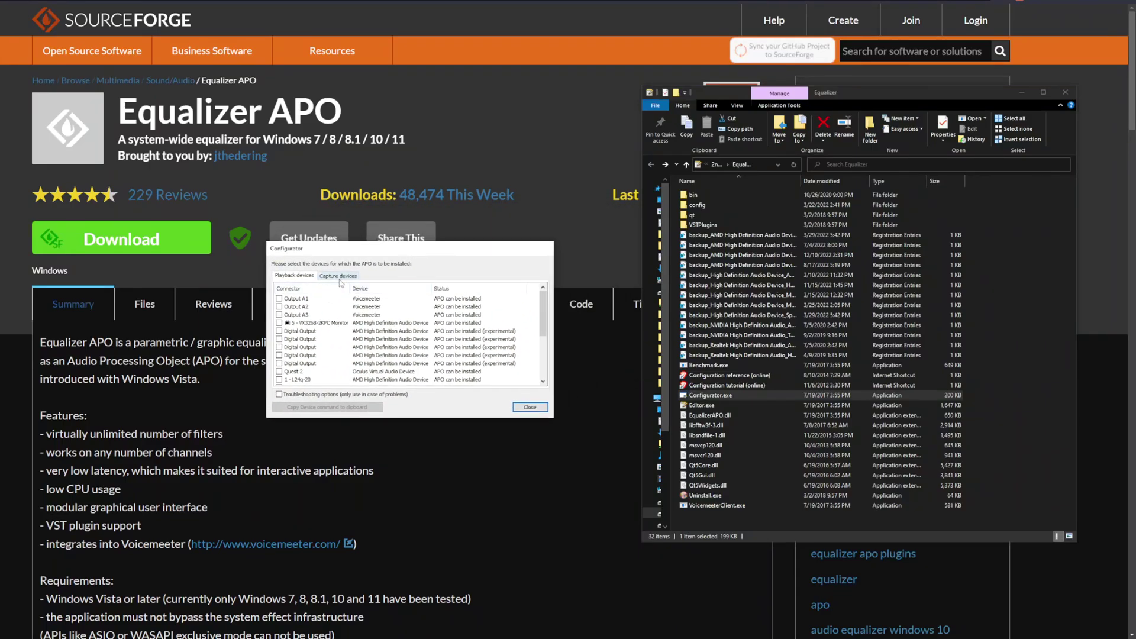
scroll(331, 355, down, 4)
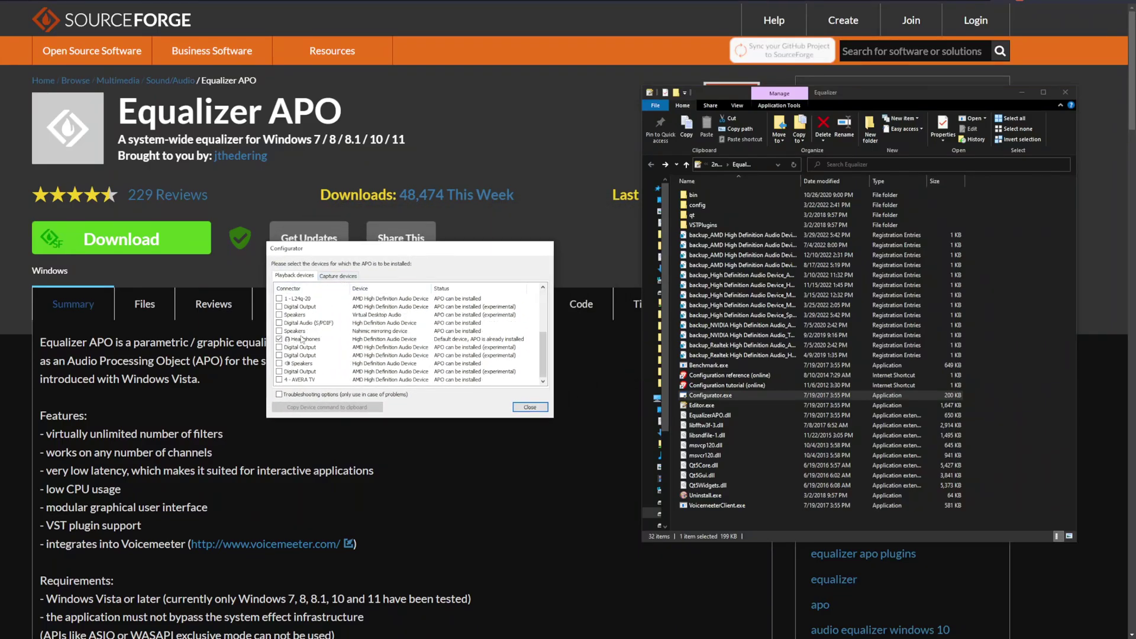
click(302, 340)
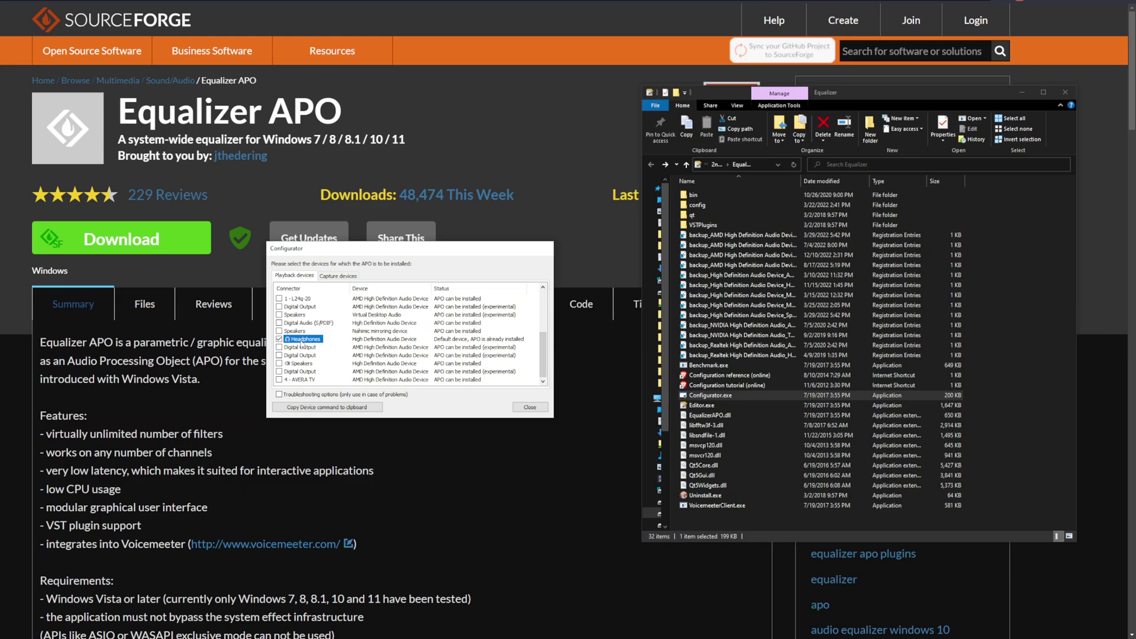
click(337, 276)
click(337, 276)
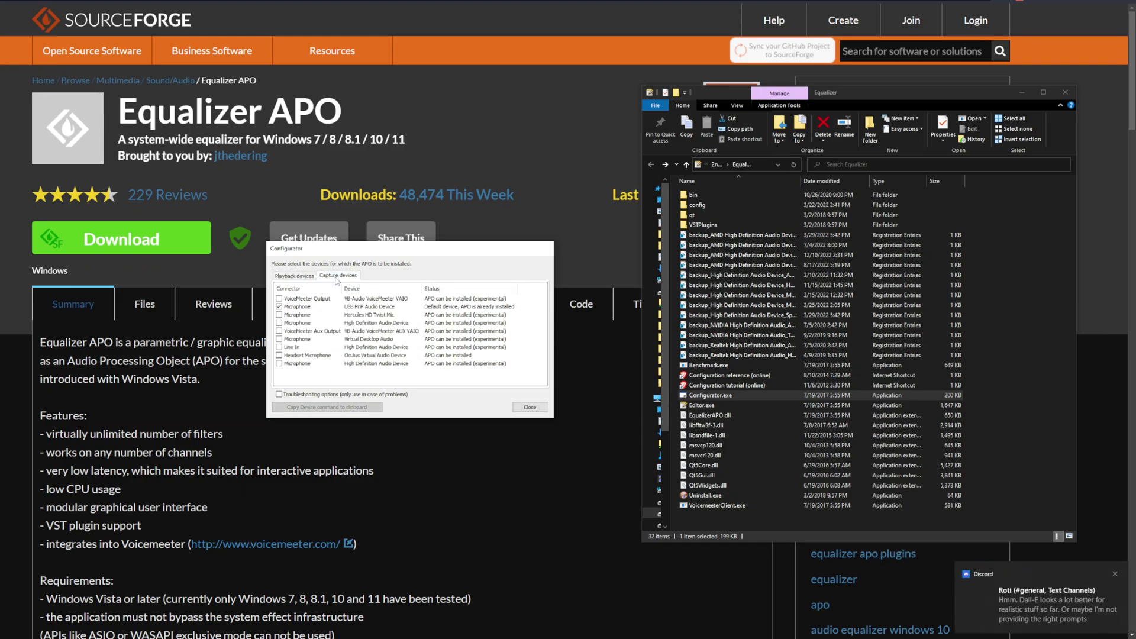
click(304, 308)
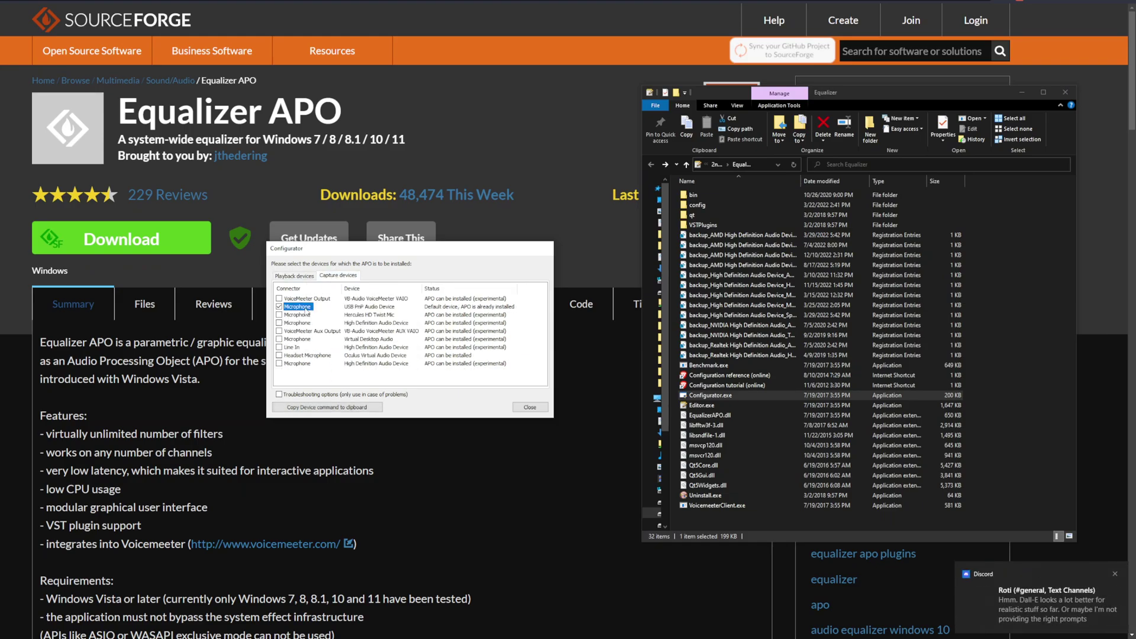
click(529, 407)
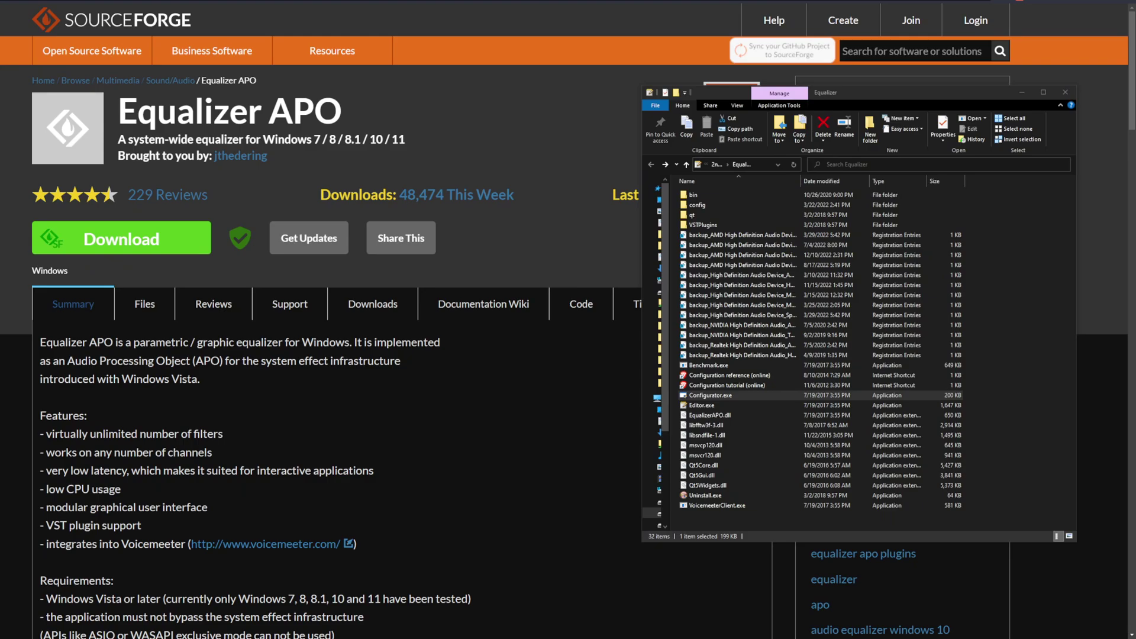
key(super)
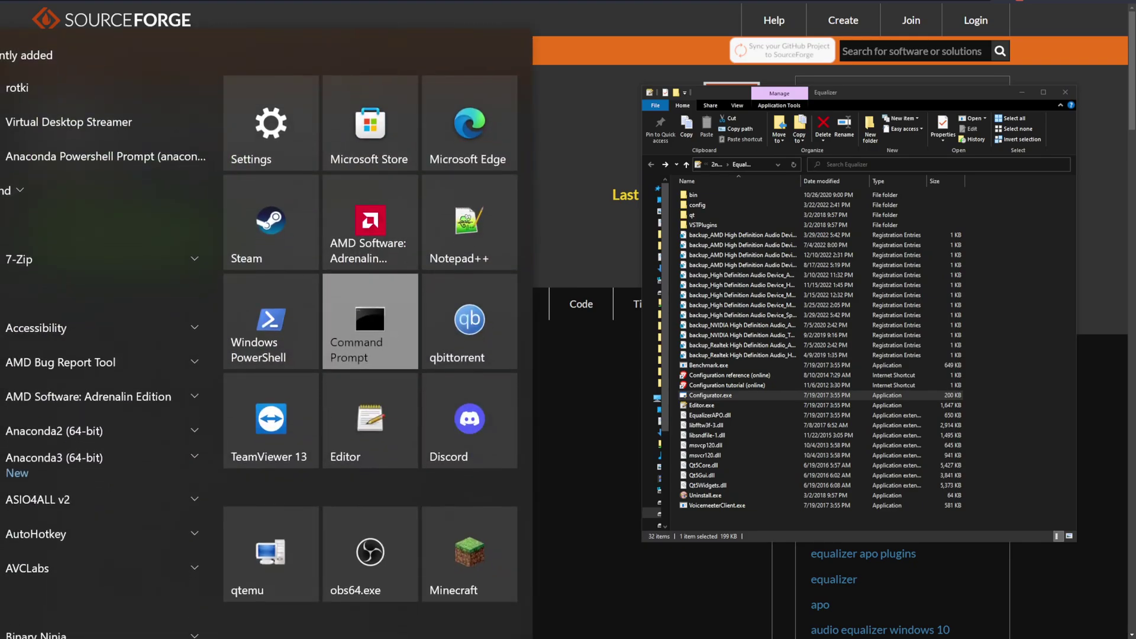
text(cmd)
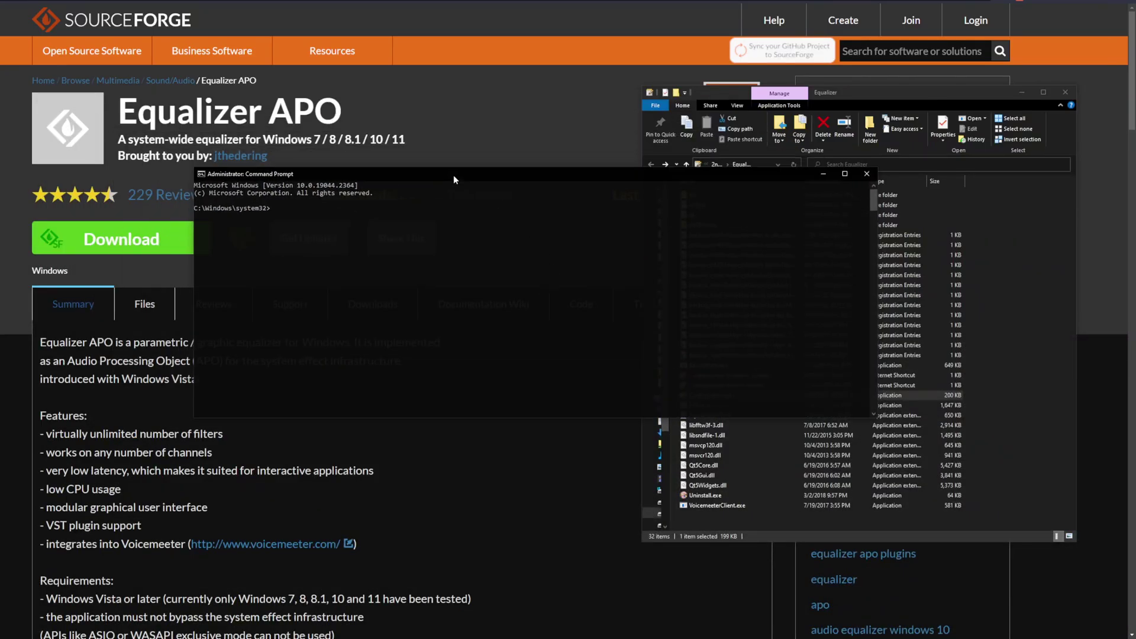
text(net start Audiosrv)
key(Return)
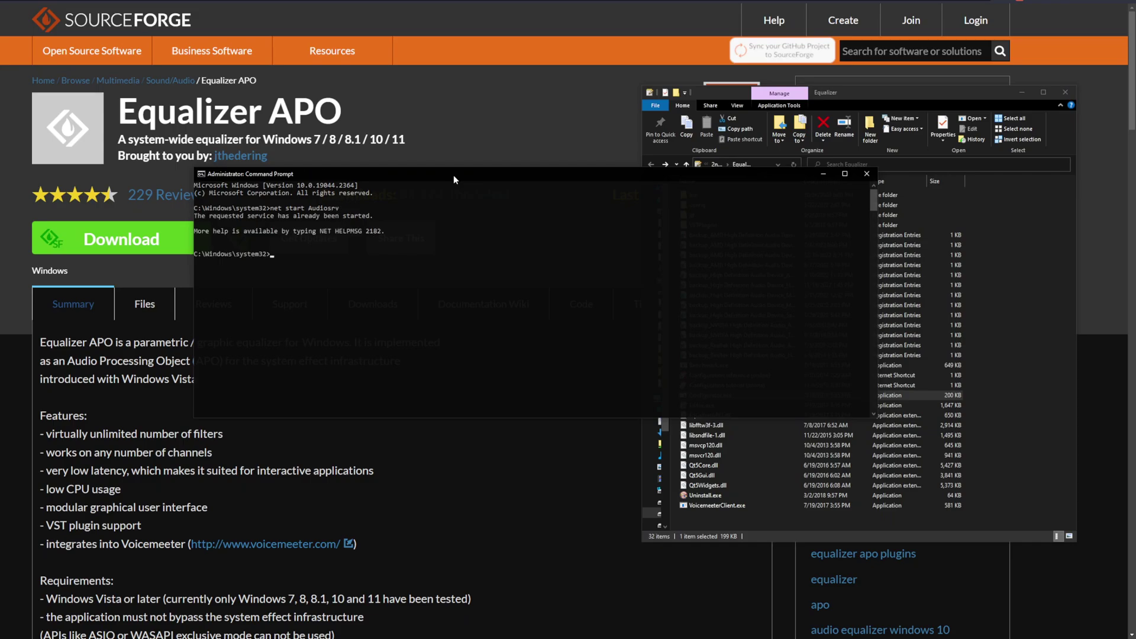
key(Up)
key(BackSpace)
key(BackSpace)
key(BackSpace)
key(BackSpace)
key(BackSpace)
text(stop)
key(BackSpace)
key(BackSpace)
key(BackSpace)
key(BackSpace)
key(BackSpace)
key(BackSpace)
key(BackSpace)
key(BackSpace)
key(BackSpace)
key(BackSpace)
key(BackSpace)
key(BackSpace)
key(BackSpace)
key(BackSpace)
key(BackSpace)
key(BackSpace)
key(BackSpace)
click(866, 173)
- Launch the Equalizer APO Configuration Editor from the Equalizer installation folder
click(1008, 252)
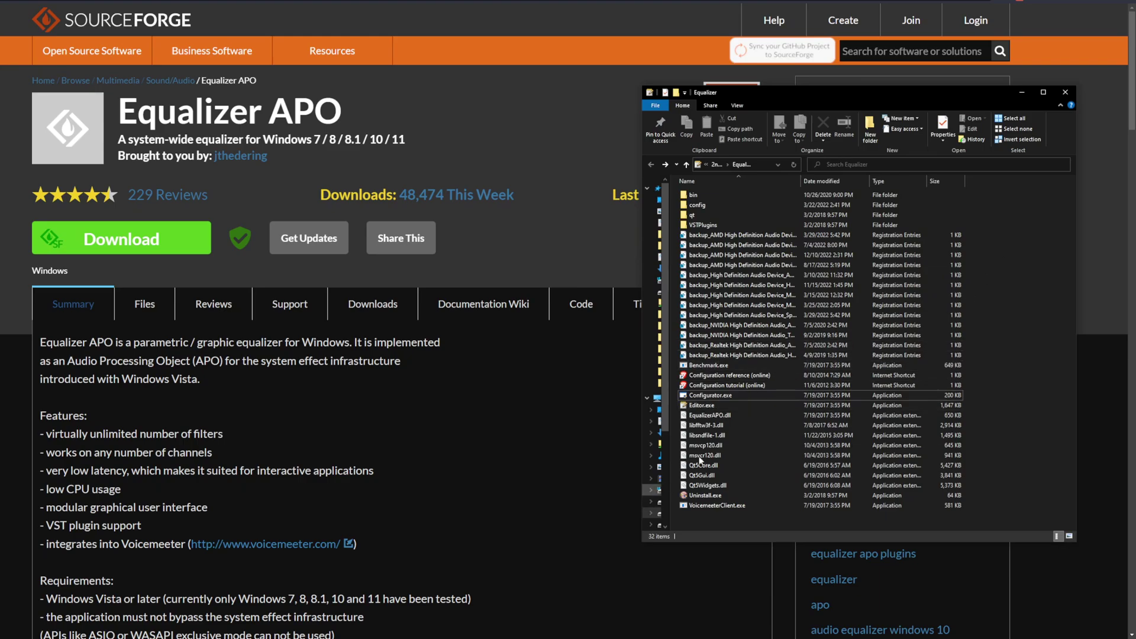
click(702, 408)
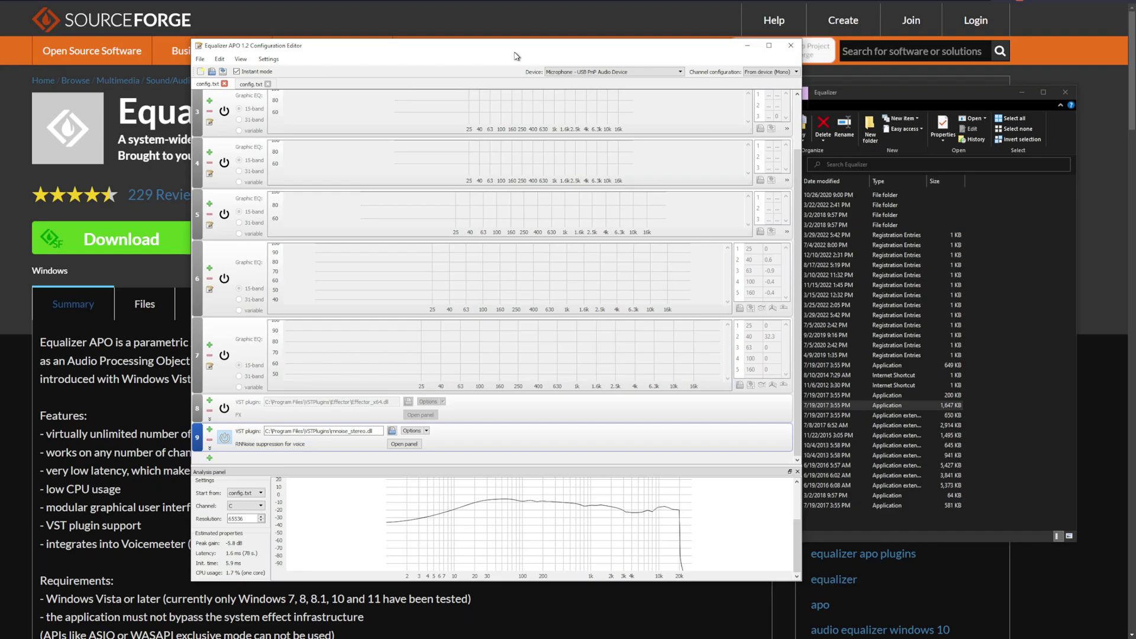
drag(516, 56, 435, 63)
scroll(296, 205, up, 2)
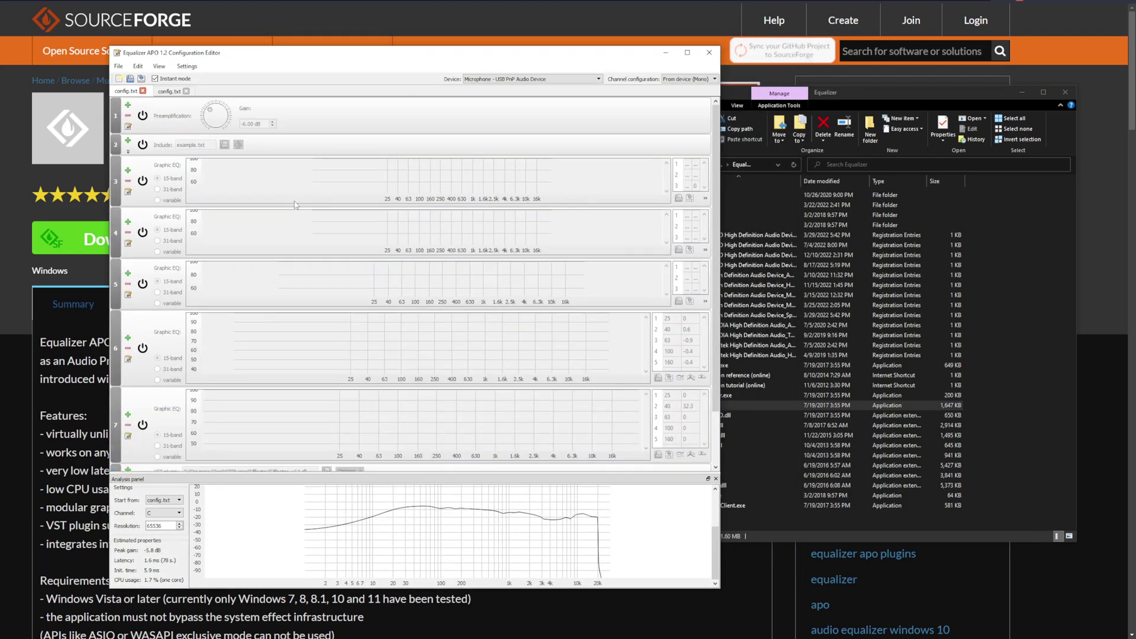
scroll(296, 205, down, 2)
- Add a new VST plugin filter to the end of the microphone's chain
click(128, 466)
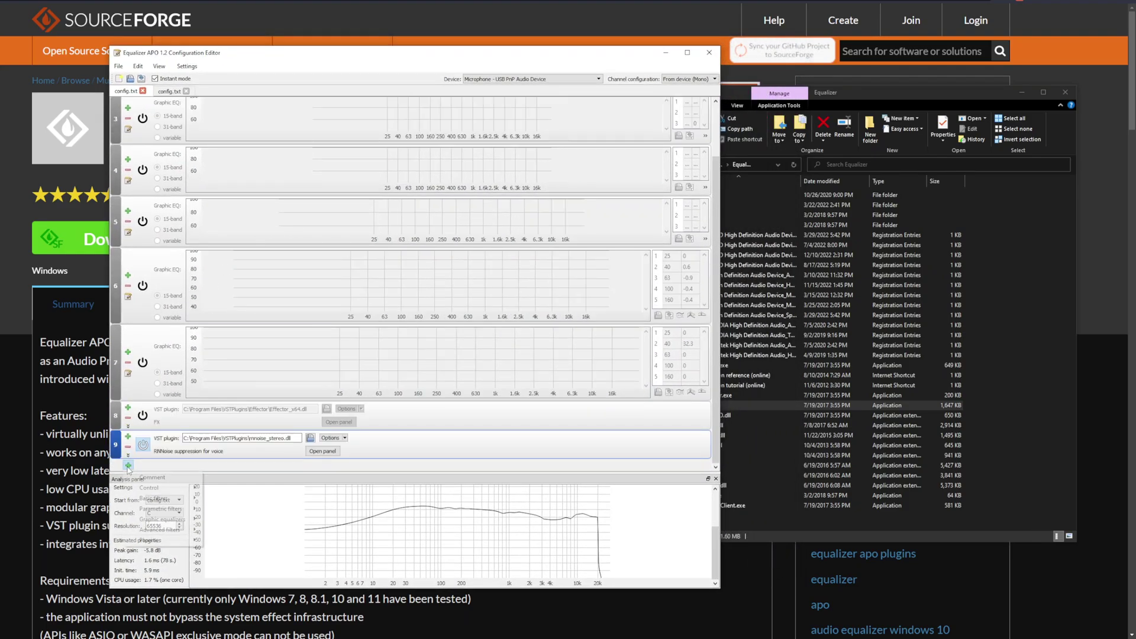
mouse_move(178, 540)
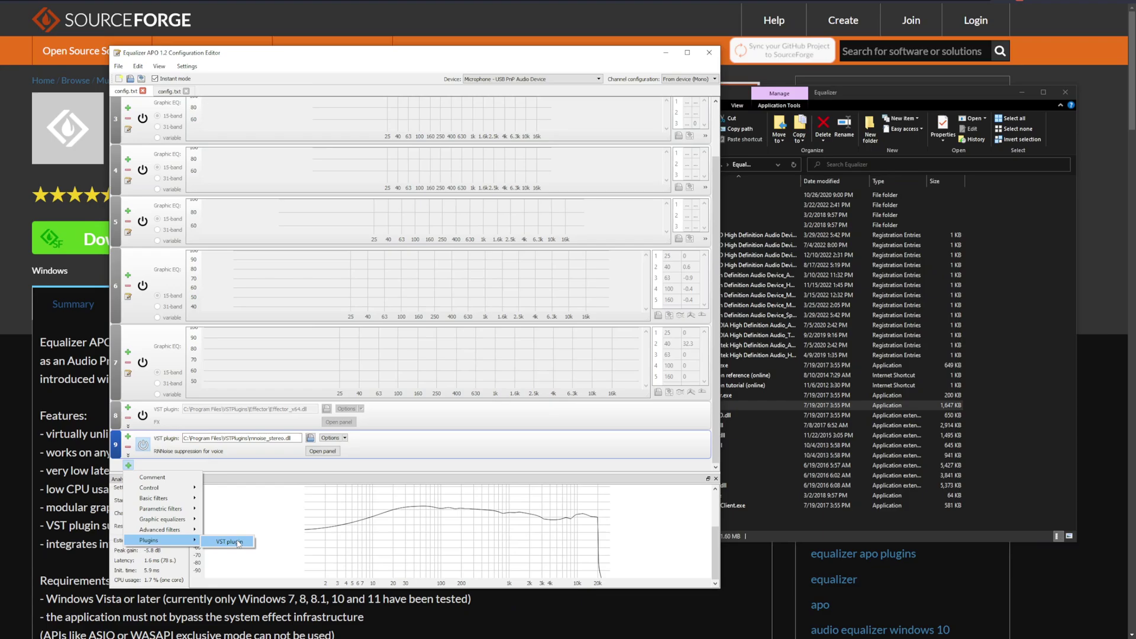
click(238, 543)
scroll(234, 463, down, 1)
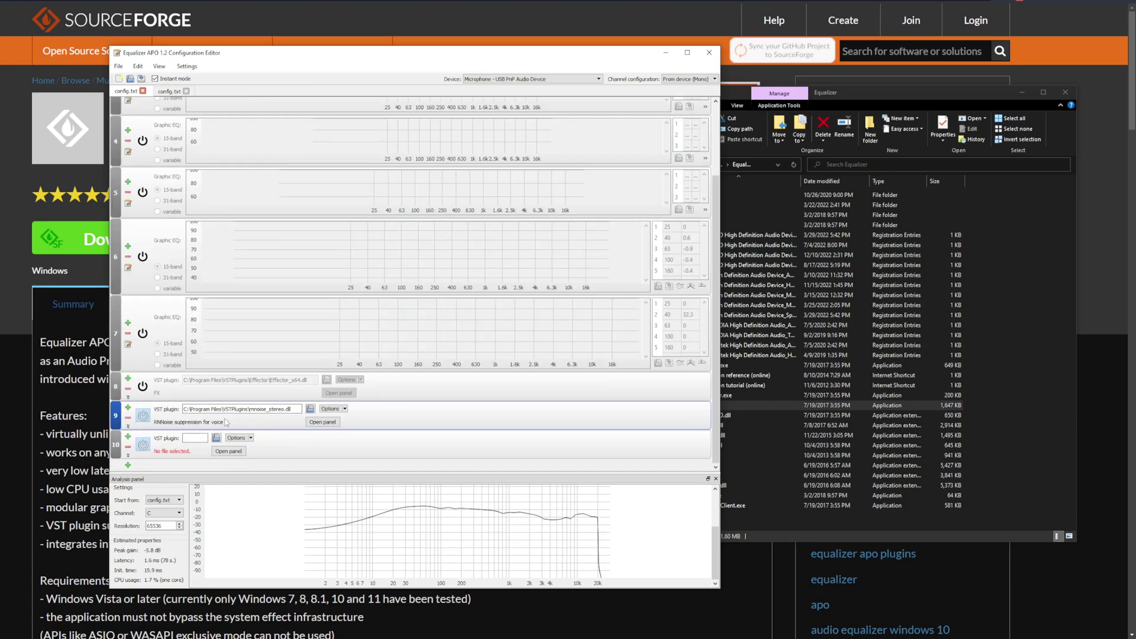
scroll(171, 432, up, 2)
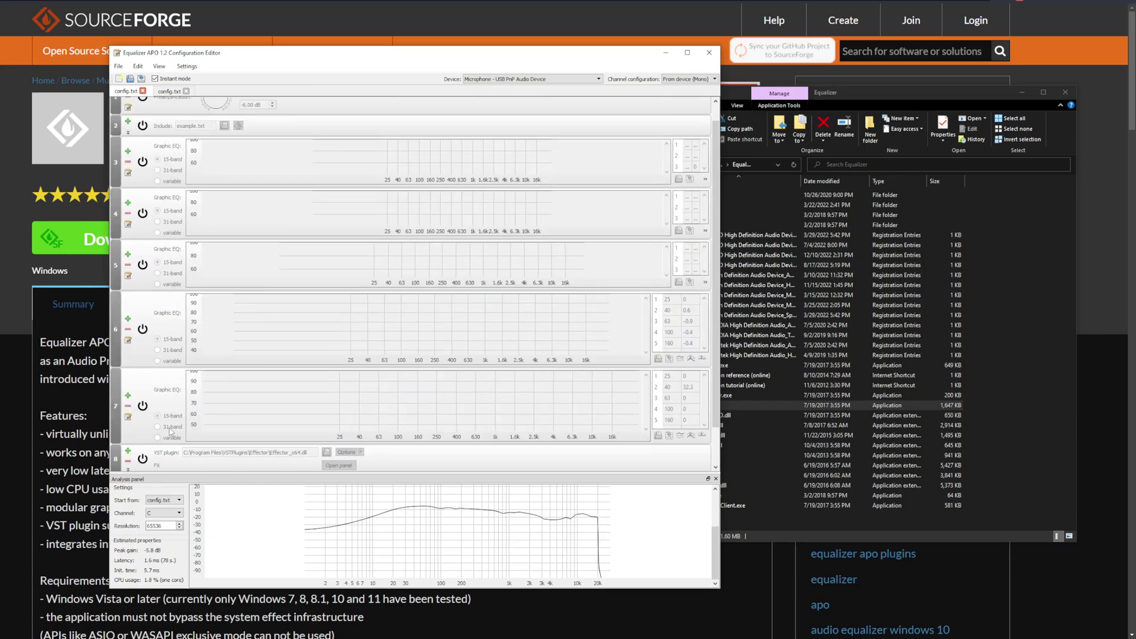
scroll(171, 431, down, 1)
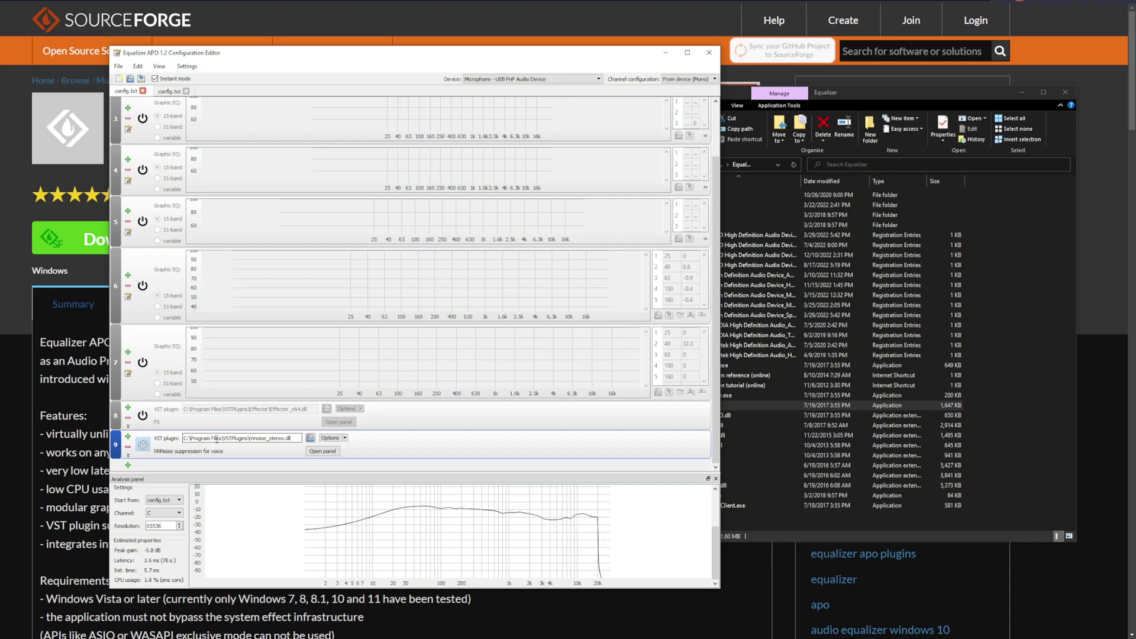
- Load Effector_x64.dll from VSTPlugins\Effector as row 9's plugin, replacing rnnoise_stereo.dll
click(310, 441)
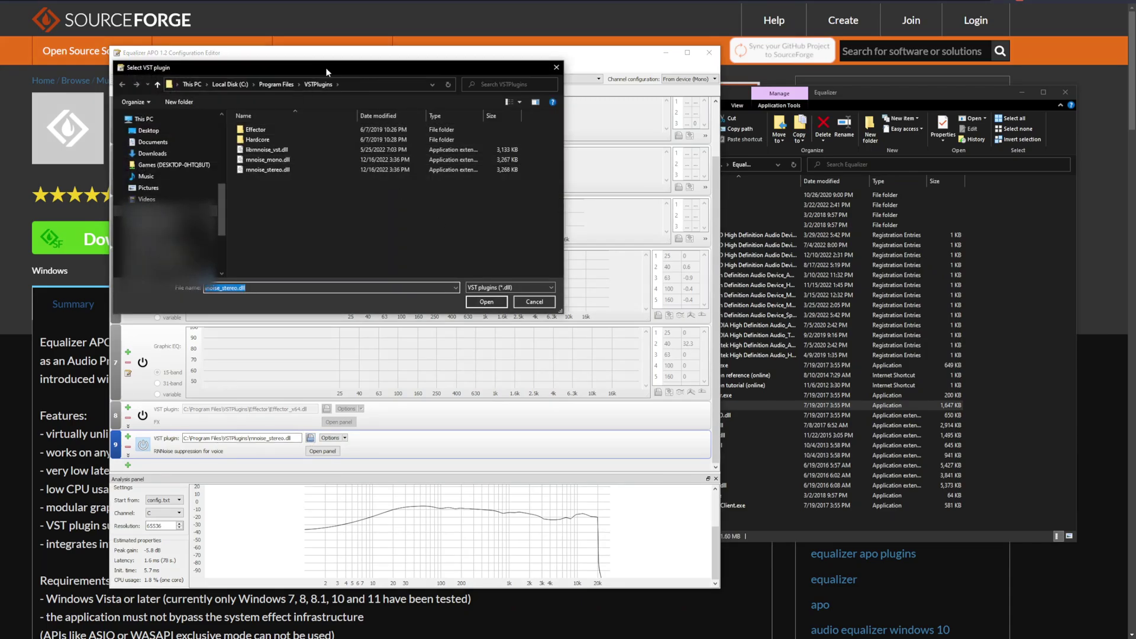
drag(327, 67, 397, 149)
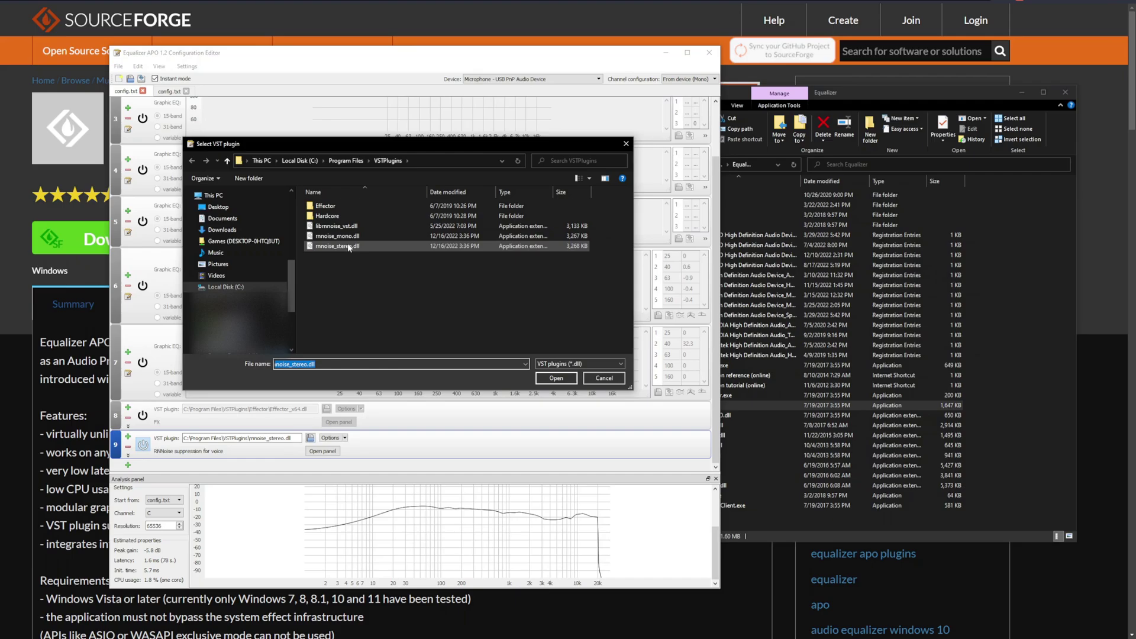
click(349, 247)
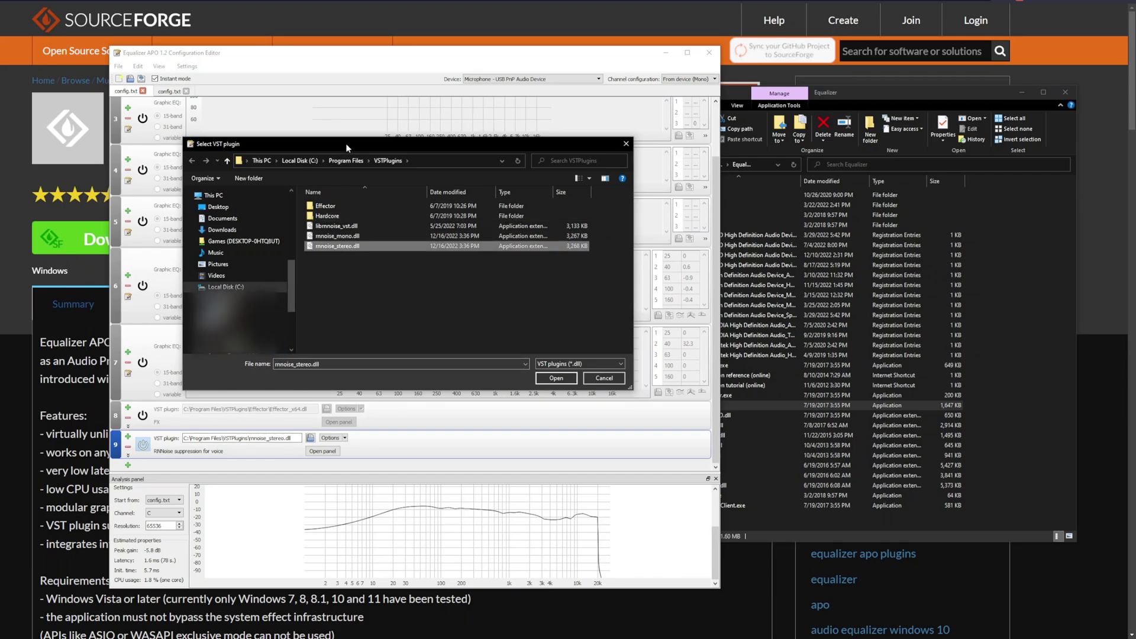
drag(346, 143, 381, 145)
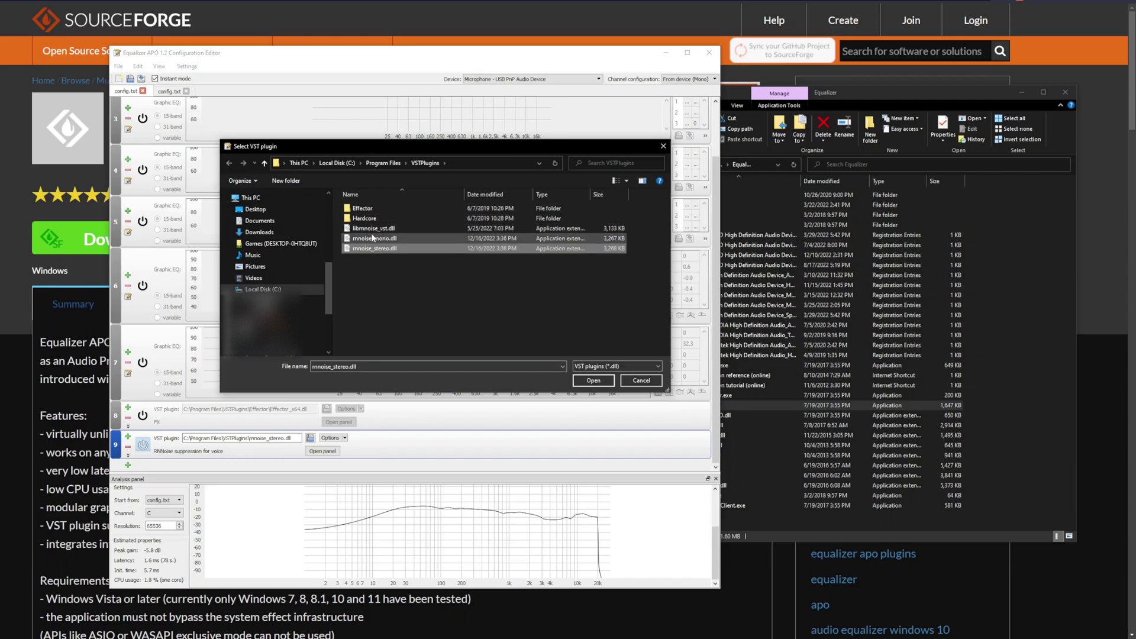
double_click(362, 208)
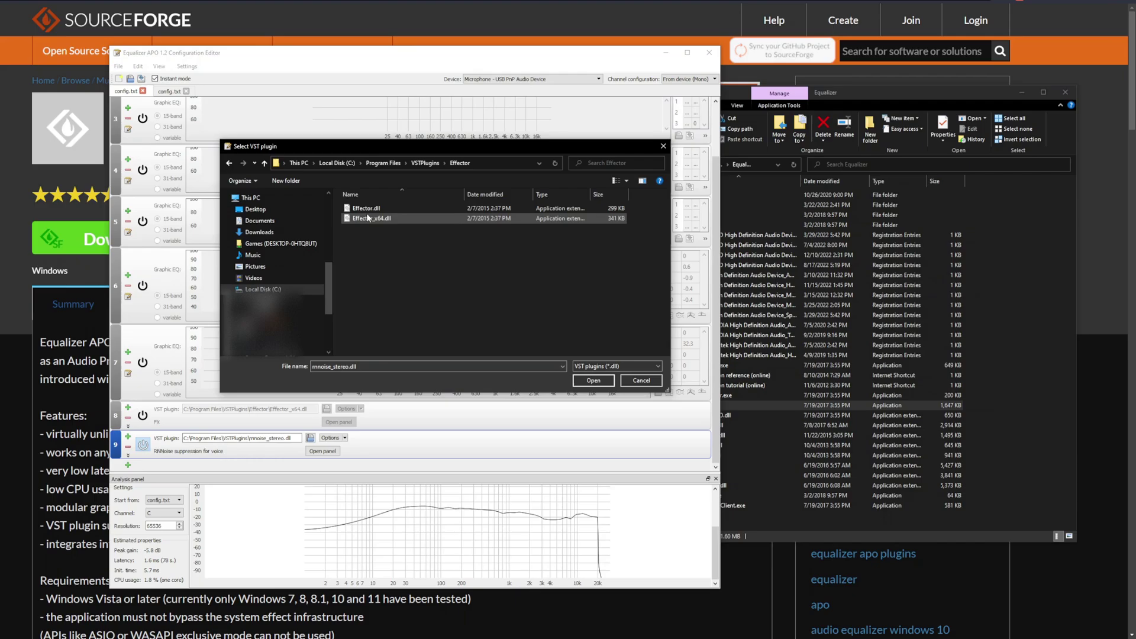
click(370, 218)
click(593, 380)
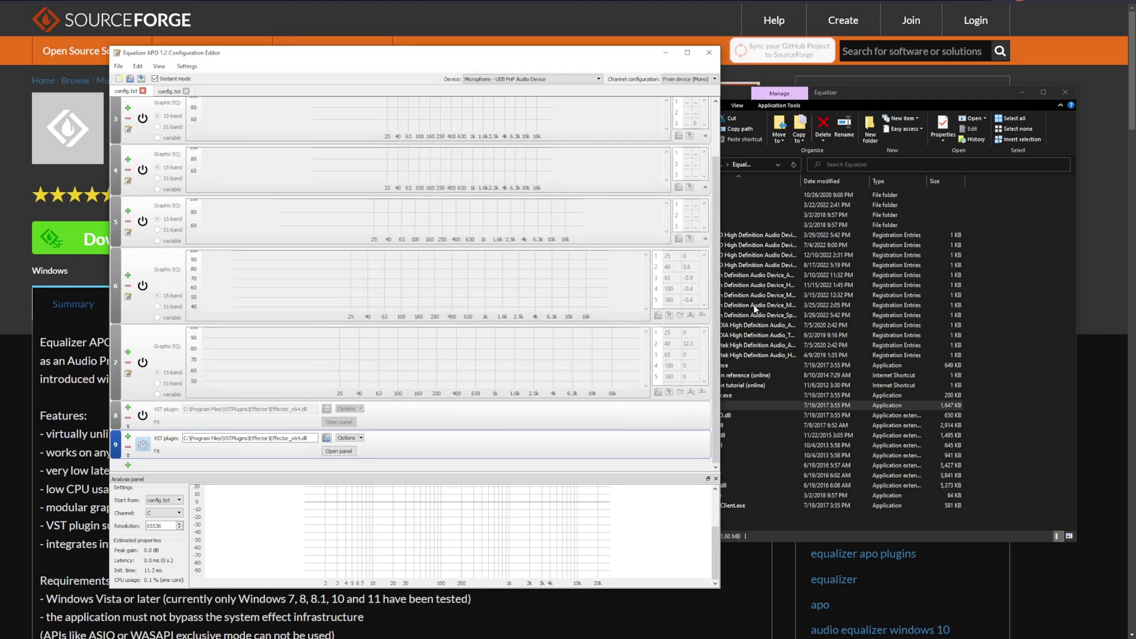
- Unbypass the Effector, push its XY pad to the top-right, select REVERB, and confirm
click(339, 451)
click(327, 323)
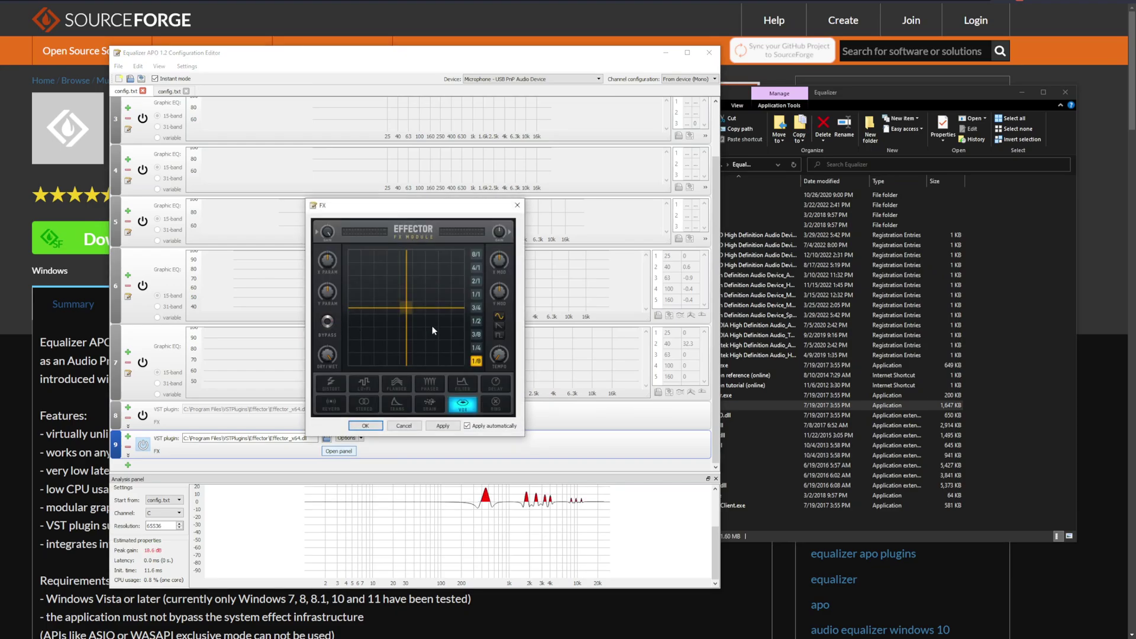
mouse_move(442, 310)
mouse_down()
mouse_move(395, 325)
mouse_move(400, 338)
mouse_move(418, 271)
mouse_move(385, 326)
mouse_move(409, 315)
mouse_move(378, 271)
mouse_move(489, 255)
mouse_up()
click(331, 404)
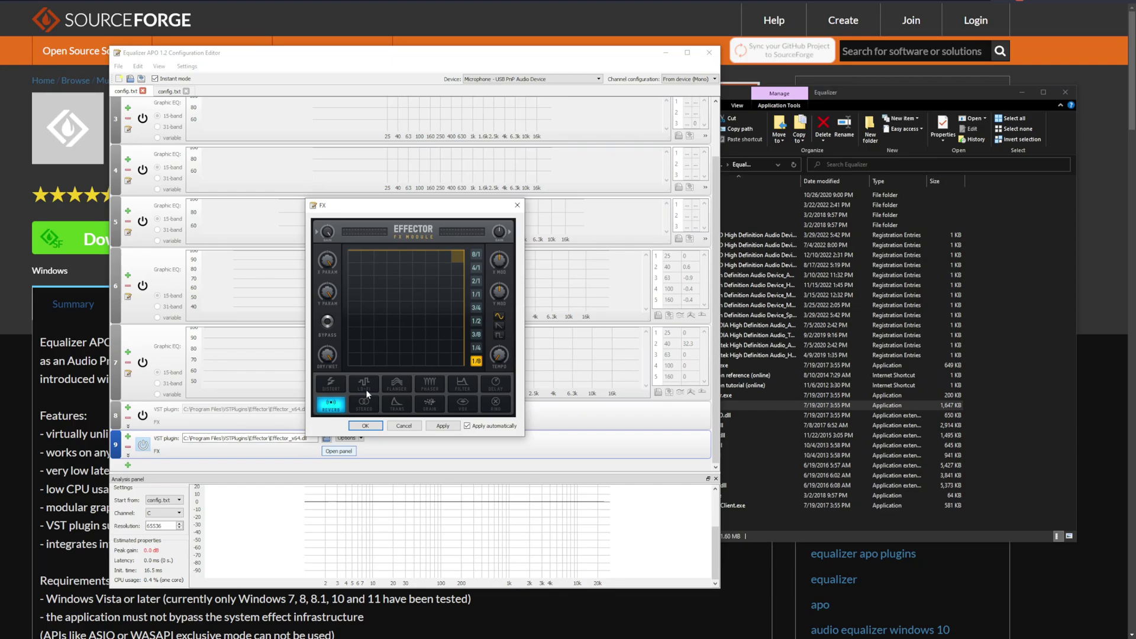
click(365, 425)
- Swap slot 9's plugin to rnnoise_stereo.dll from VSTPlugins, then switch that filter off
click(326, 437)
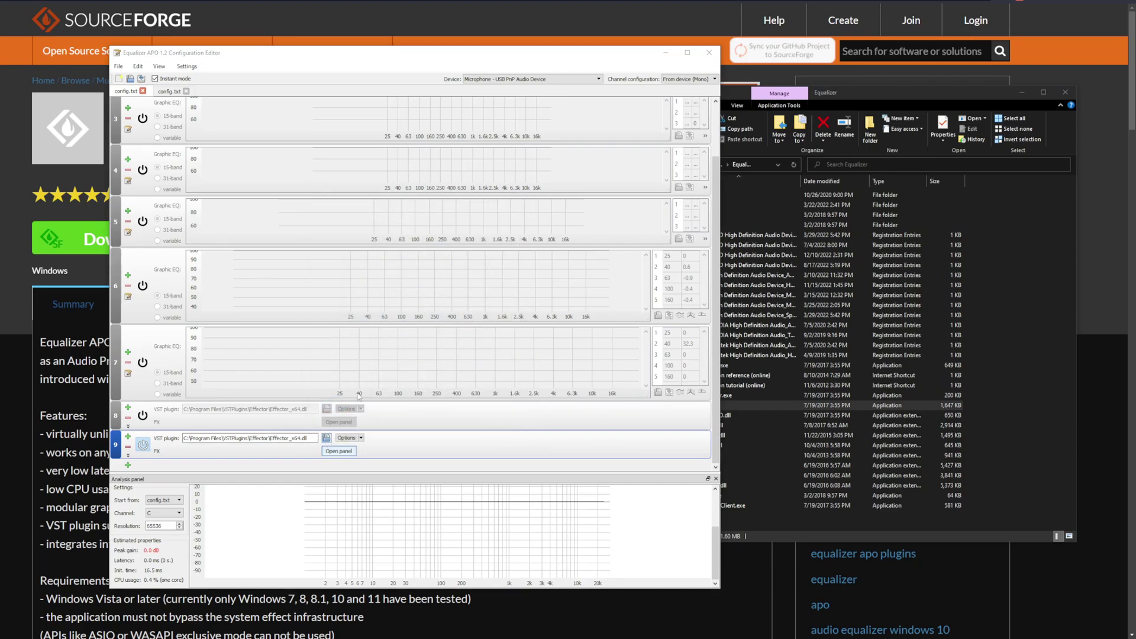
click(423, 164)
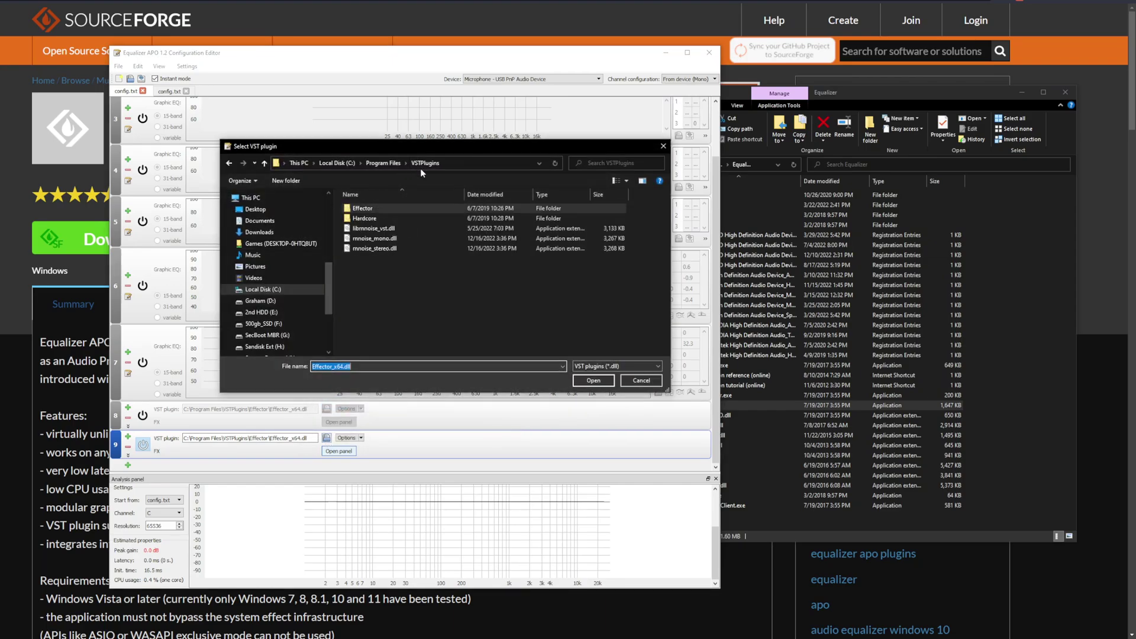
double_click(378, 250)
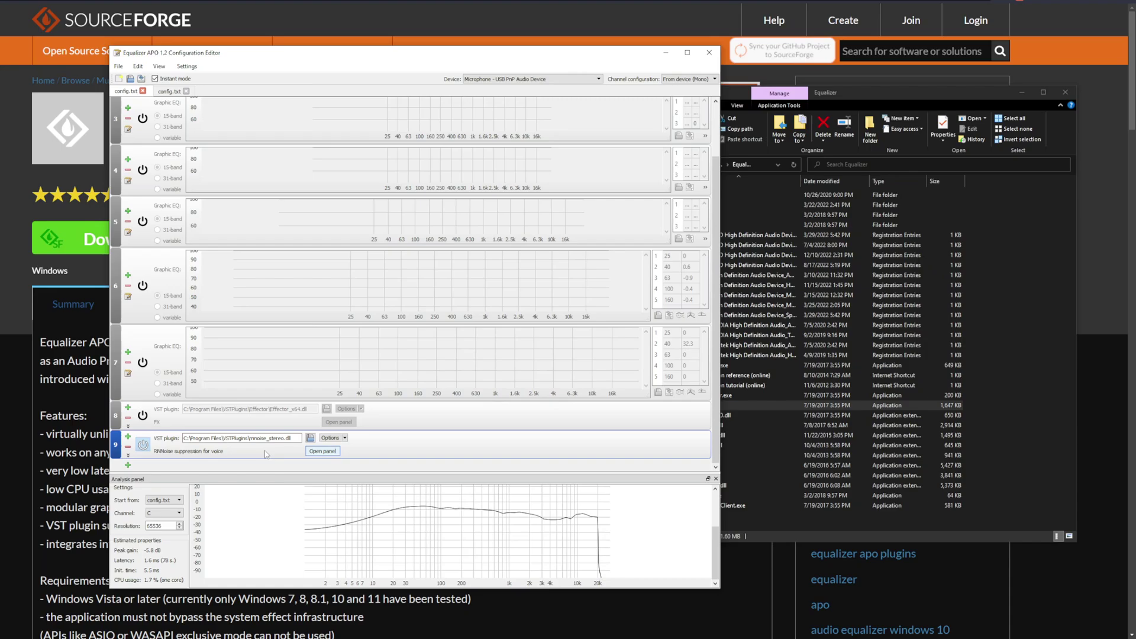
click(142, 444)
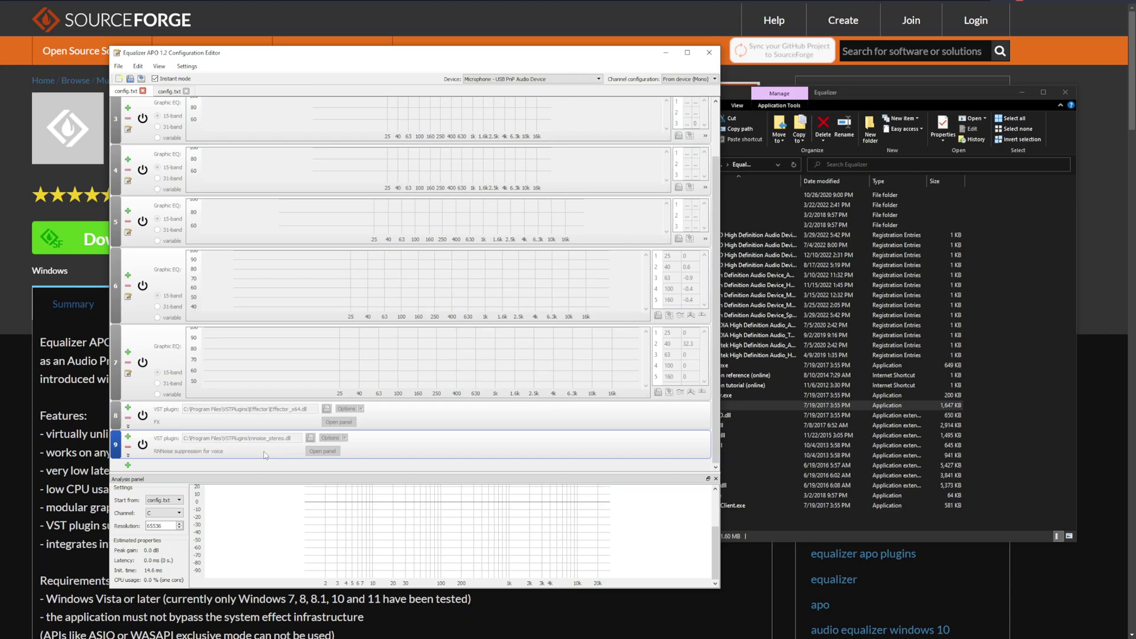
click(507, 79)
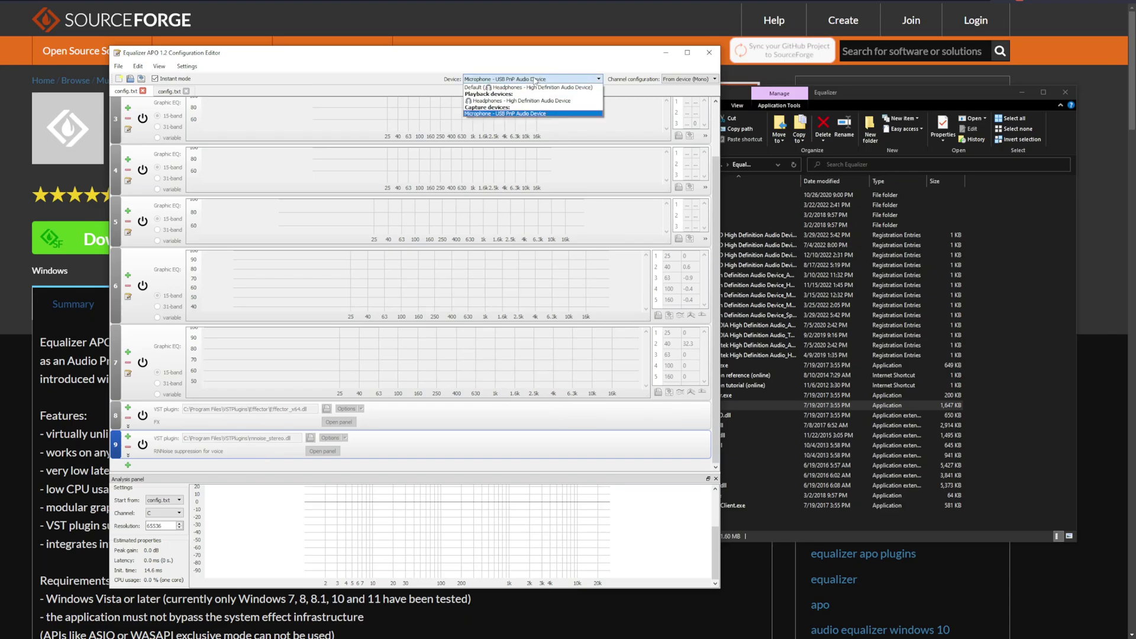
click(504, 82)
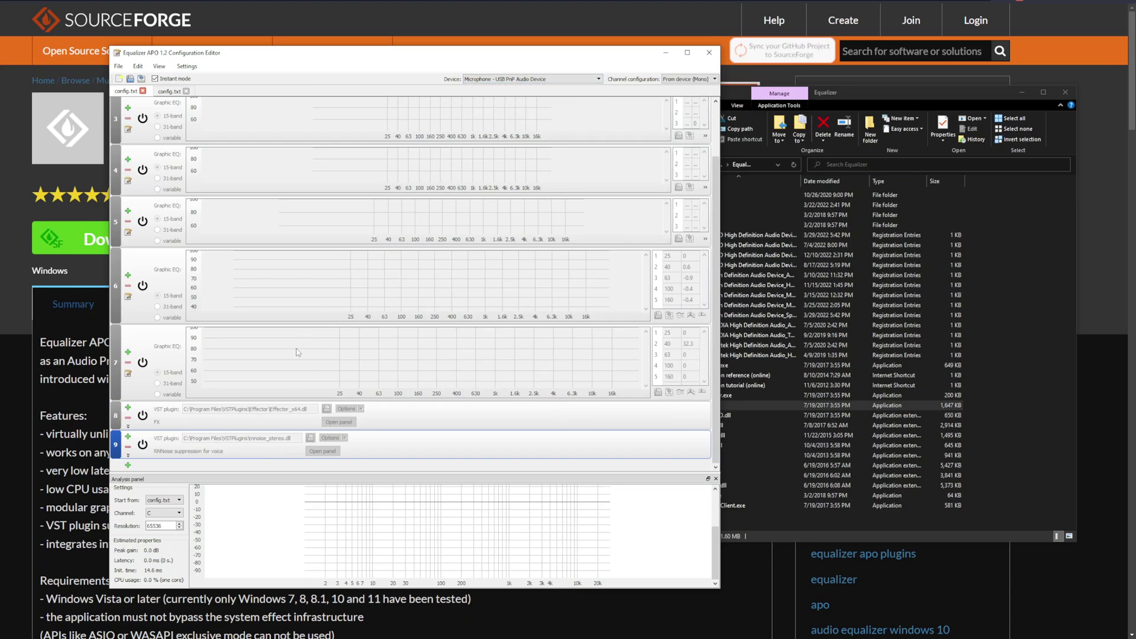
click(278, 465)
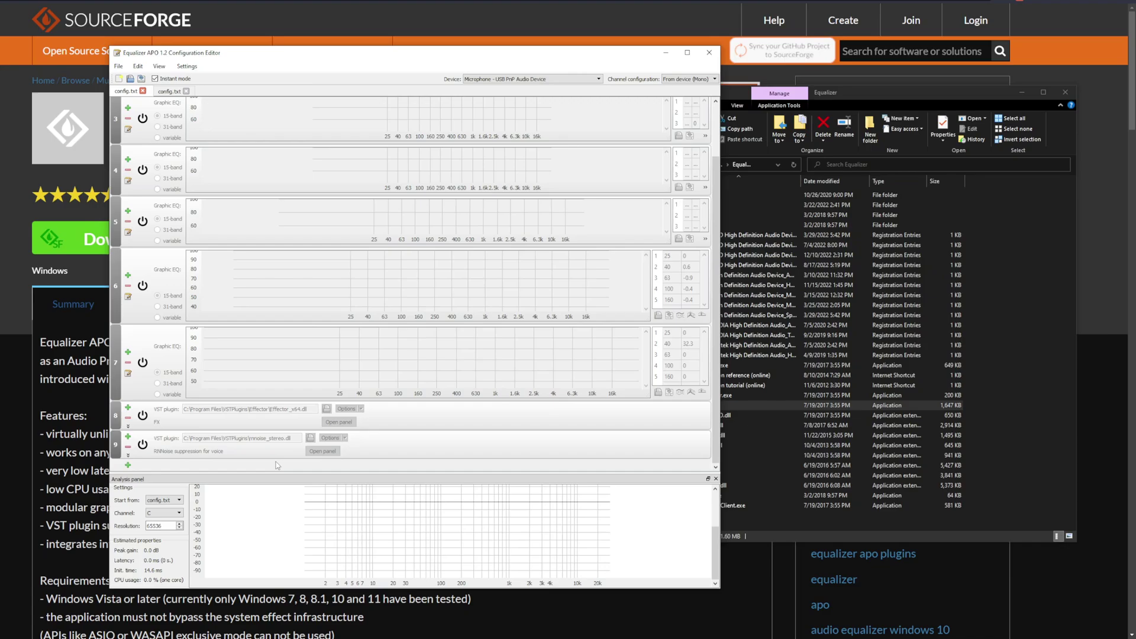
click(270, 453)
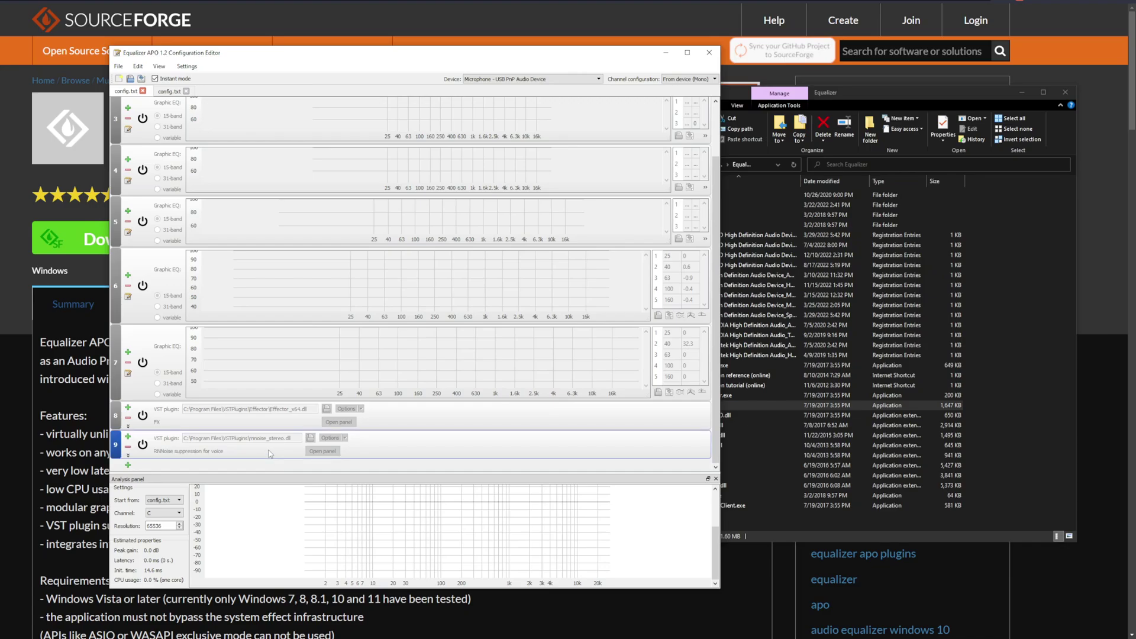
- Re-enable slot 9, try loading FL Studio's Pitcher_x64.dll (rejected), then browse toward Audacity's Plug-Ins
click(142, 445)
click(310, 438)
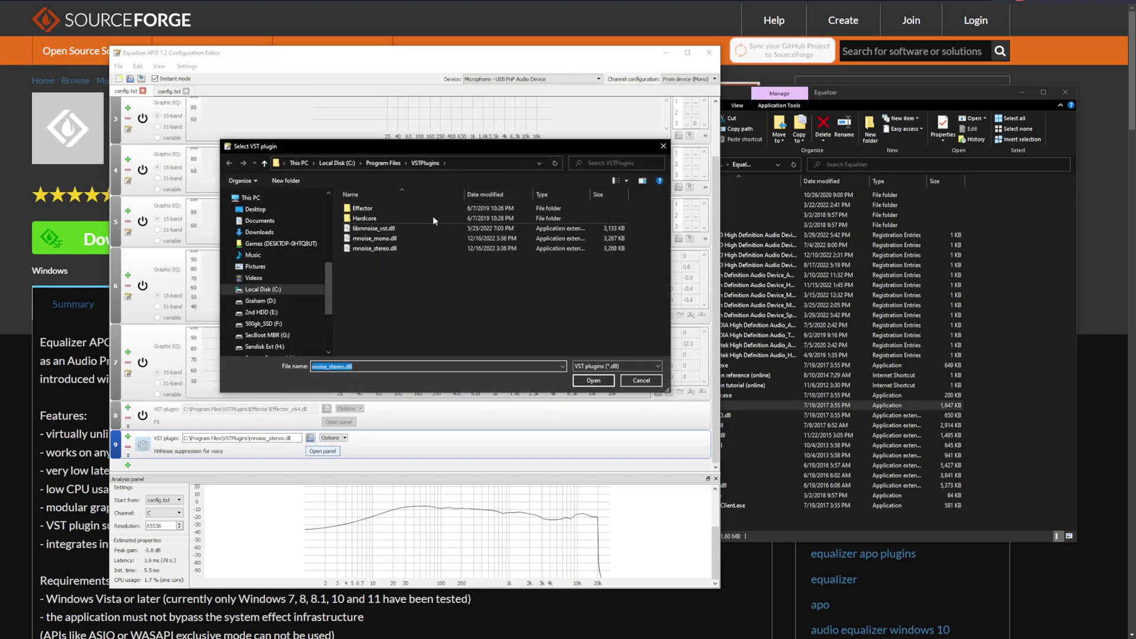
click(664, 146)
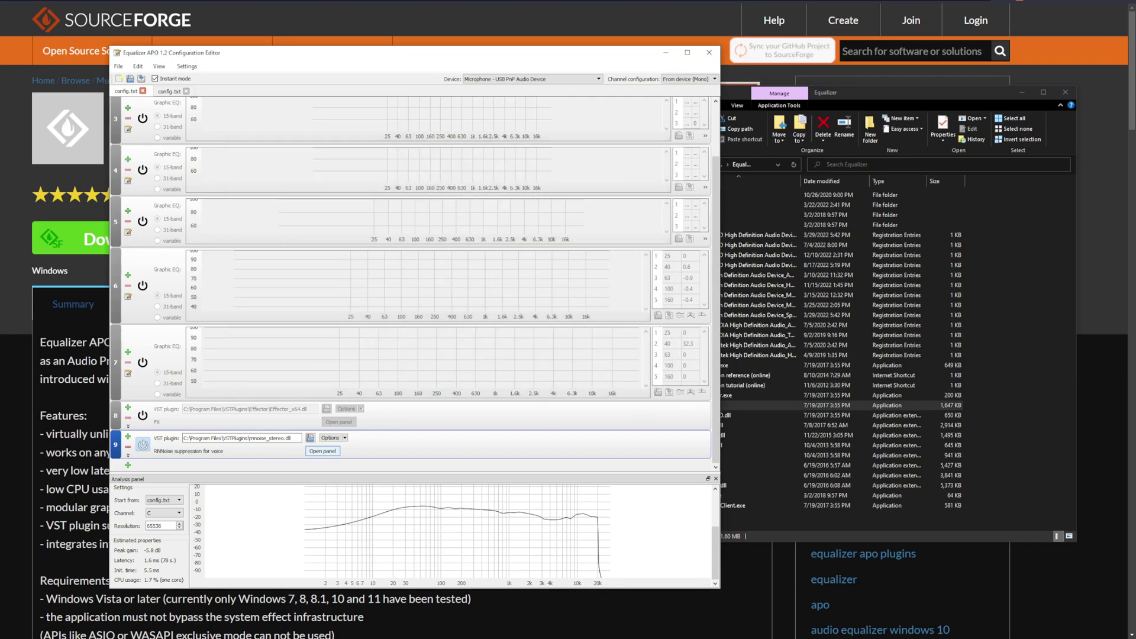
click(327, 409)
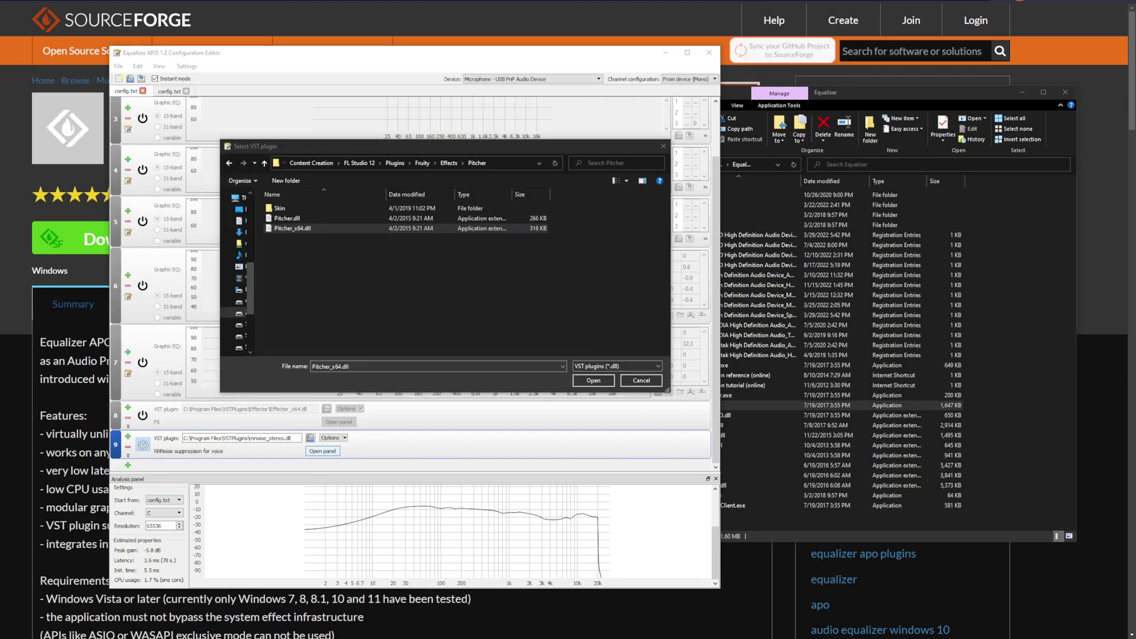
click(284, 231)
click(583, 380)
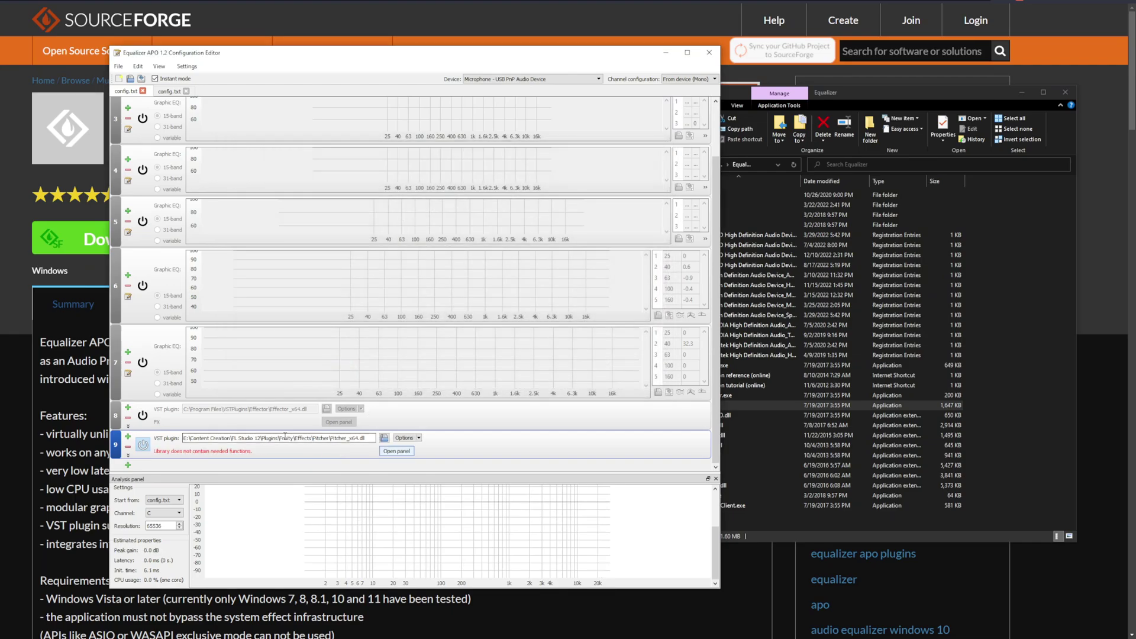
click(384, 441)
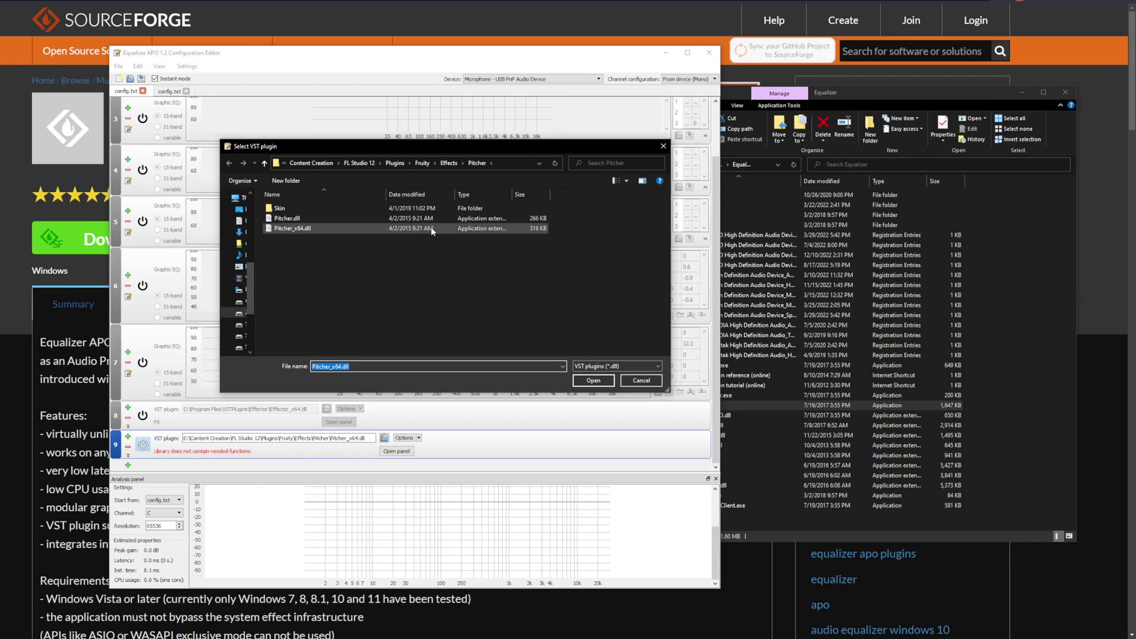
click(712, 262)
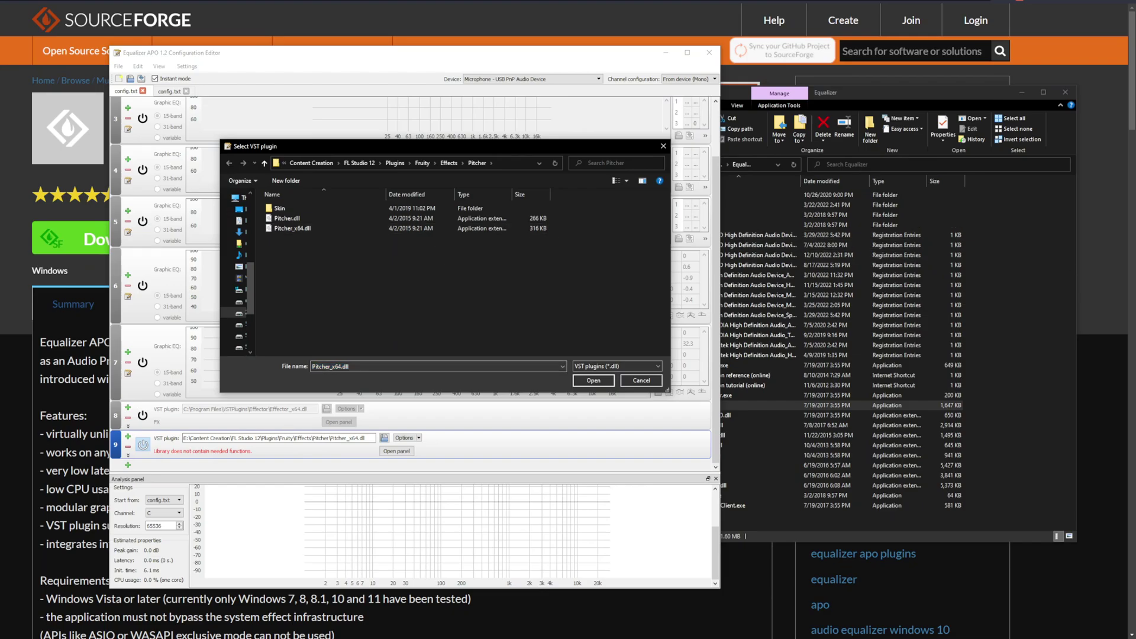
- After trying GSnap - Copy.dll, load GSnap.dll into slot 9 and open its panel
click(317, 260)
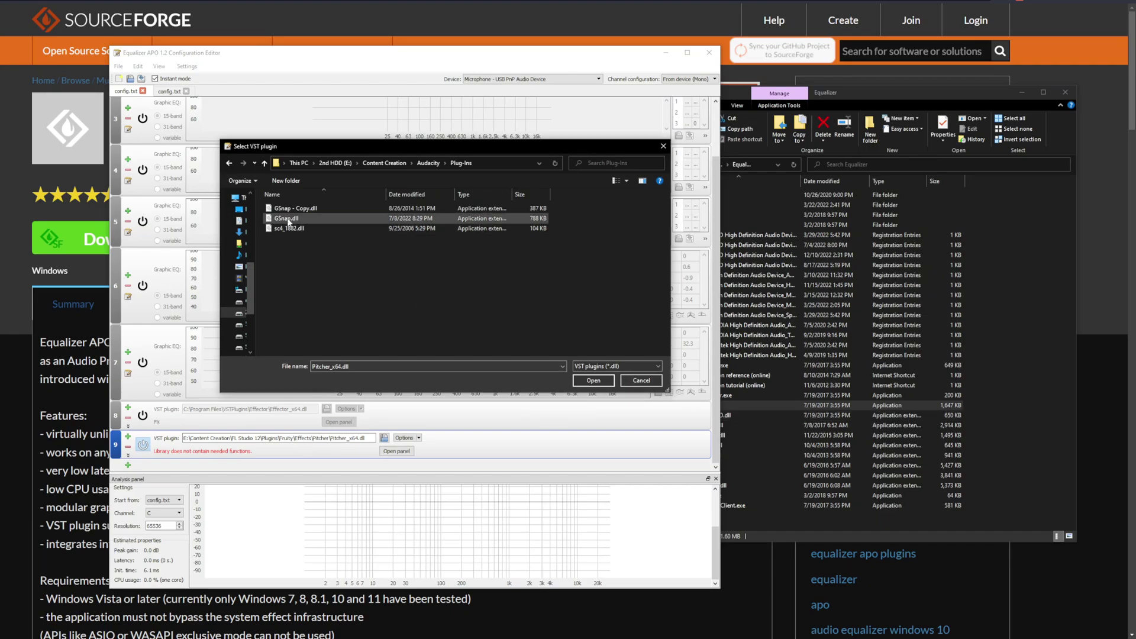
click(294, 210)
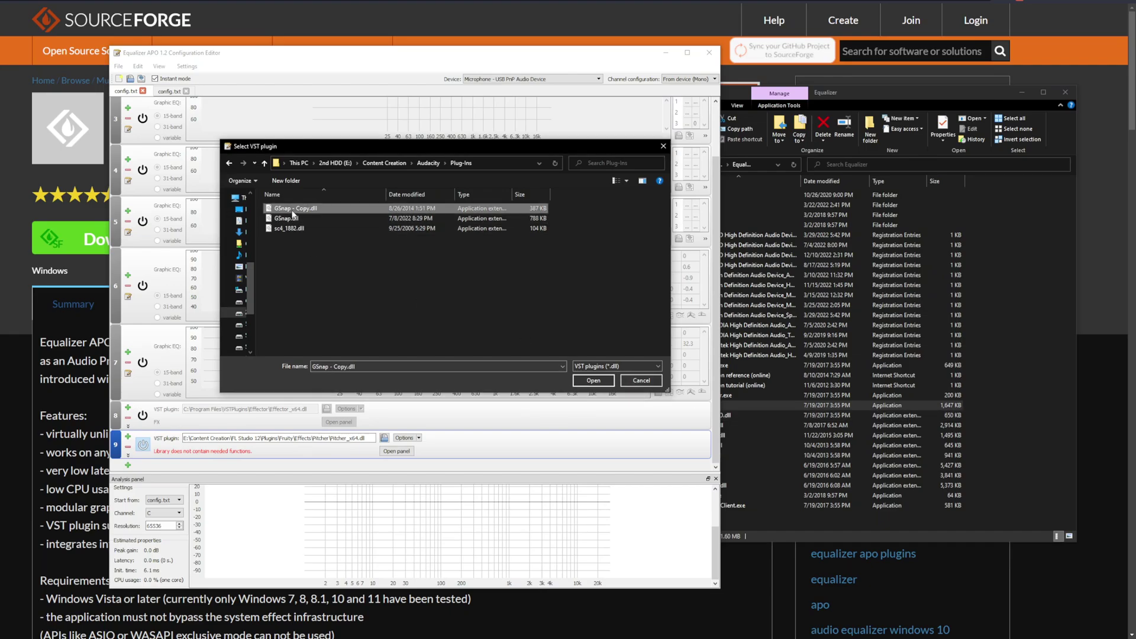
click(591, 381)
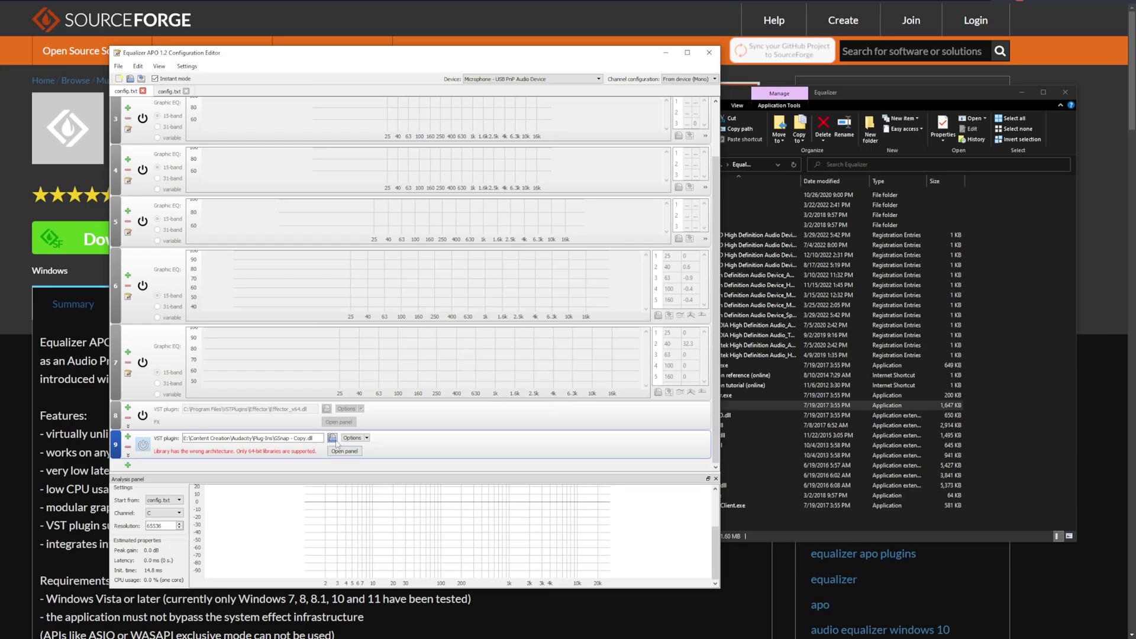
click(333, 438)
double_click(300, 211)
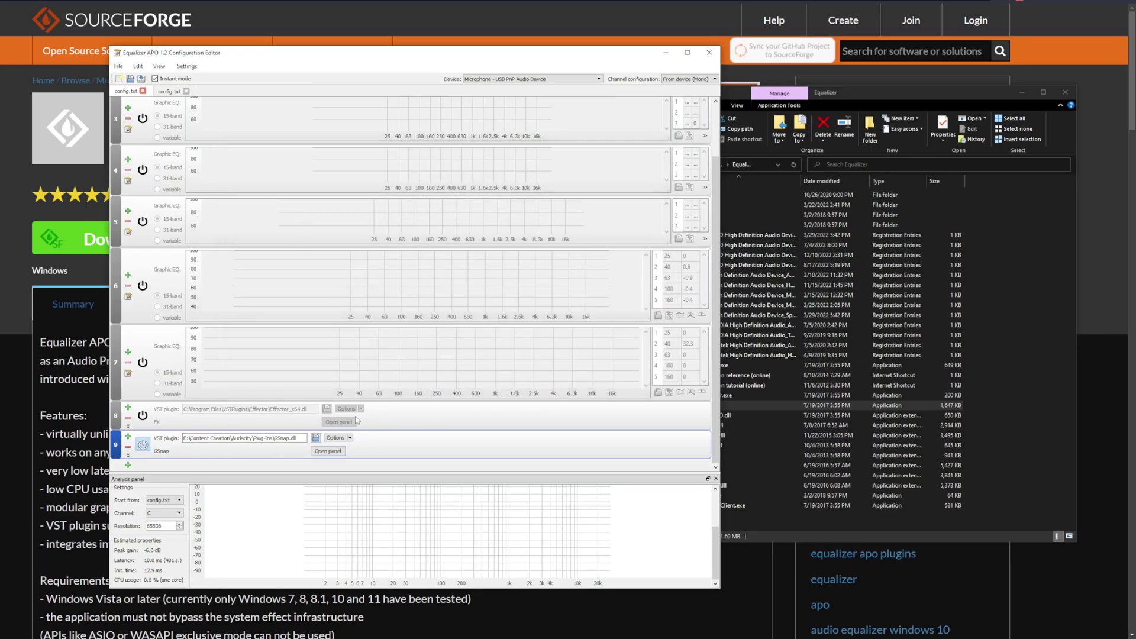
click(321, 451)
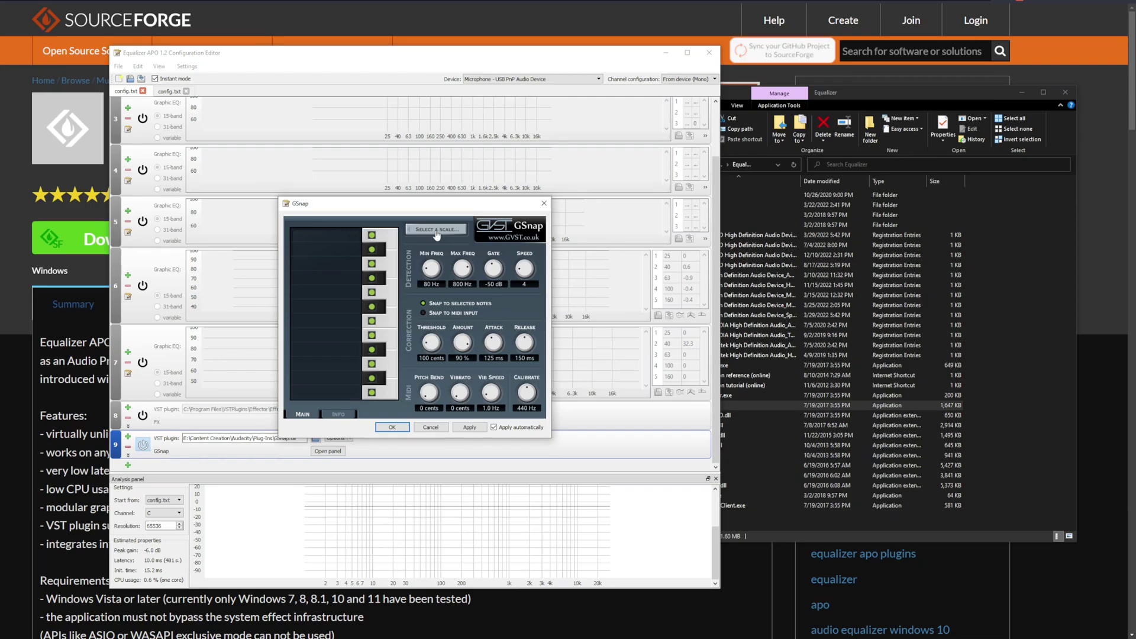
- Choose the A Major scale in GSnap, switch off six more notes, and apply
click(436, 230)
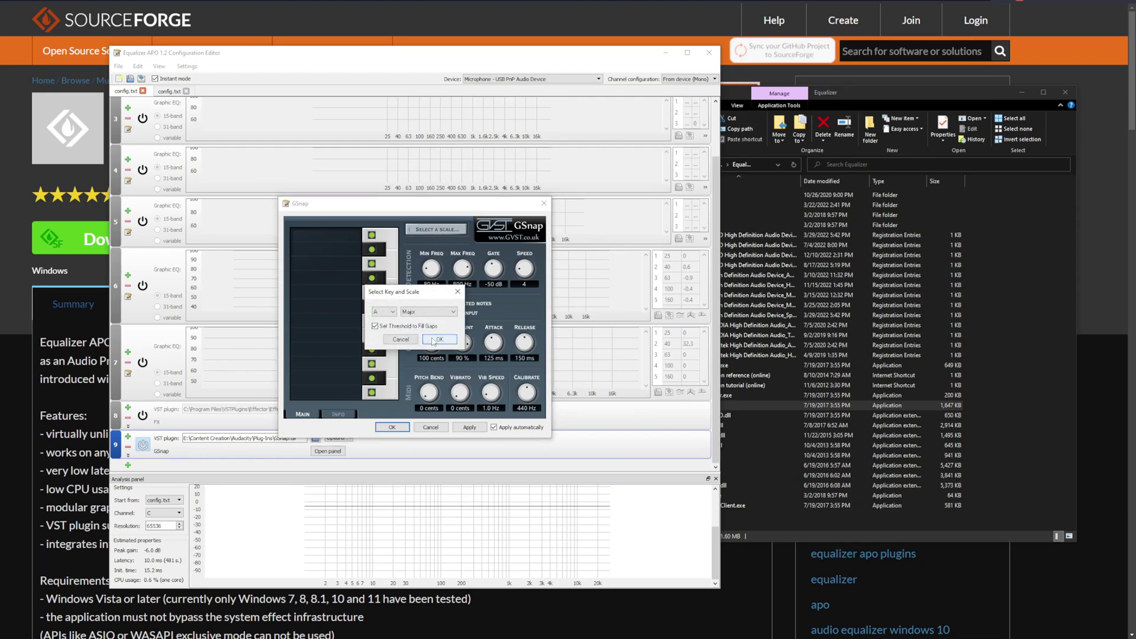
click(392, 340)
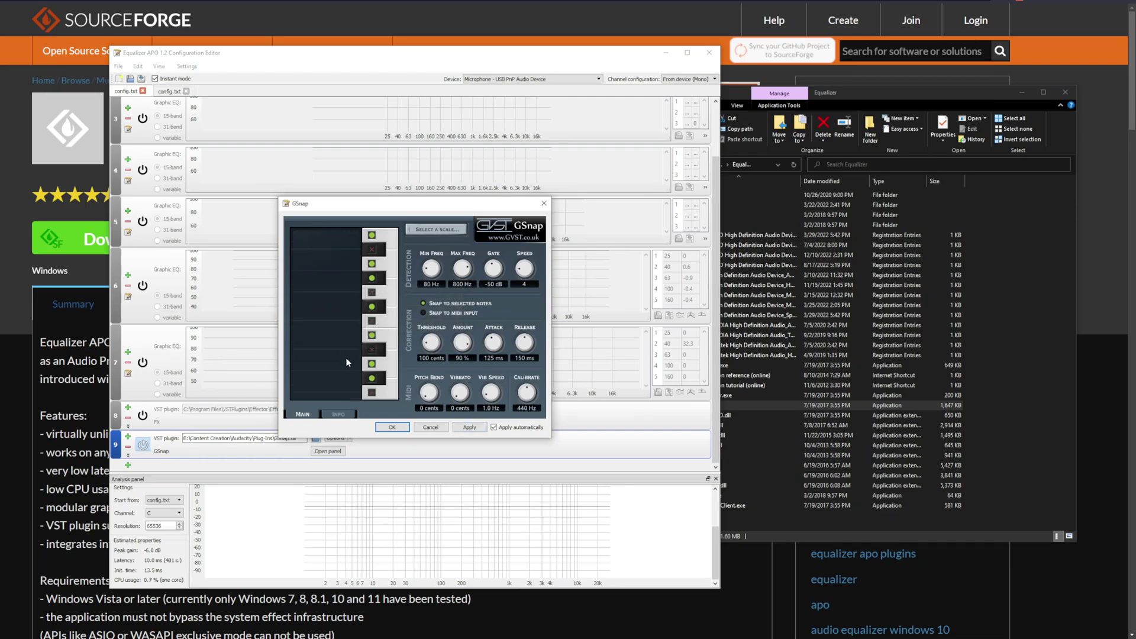
click(370, 379)
click(371, 363)
click(372, 335)
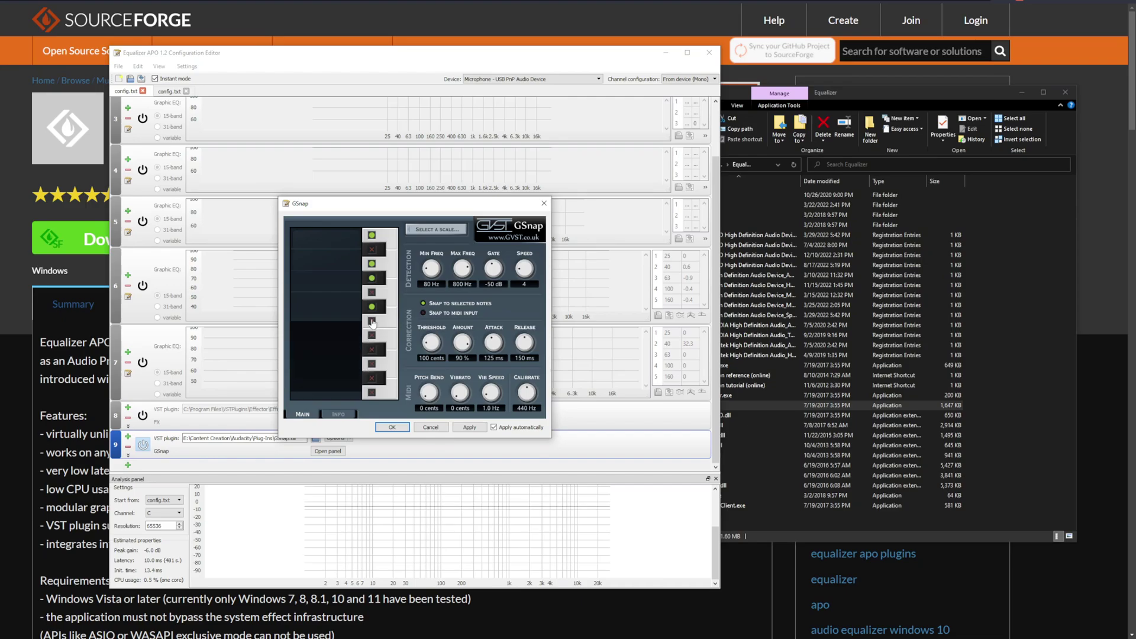
click(373, 277)
click(372, 264)
click(372, 235)
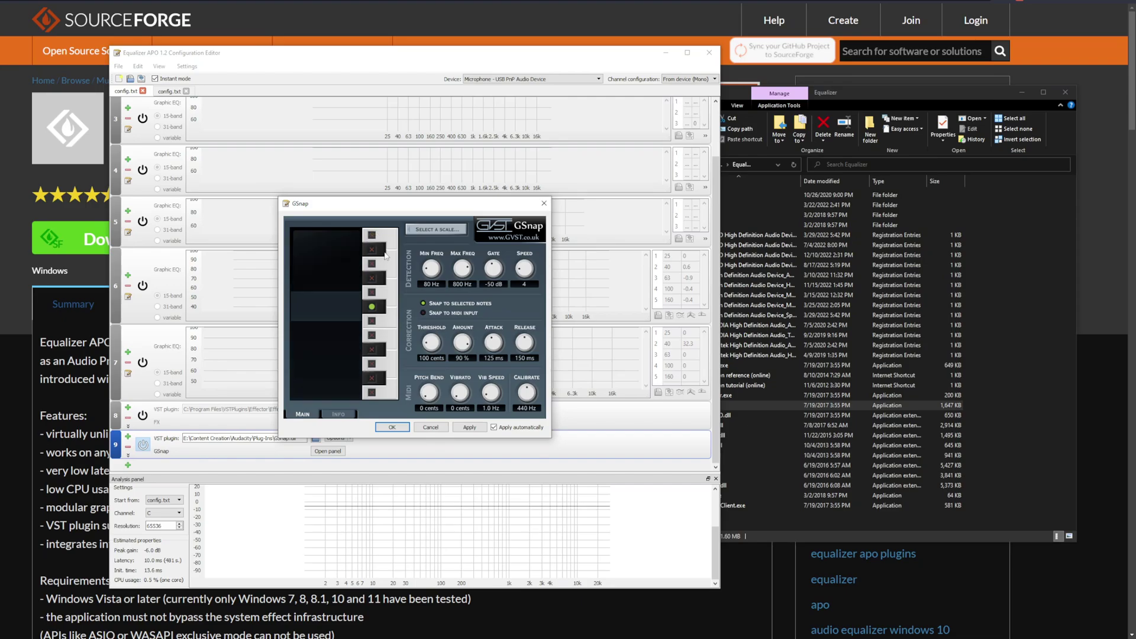
click(470, 427)
- Set GSnap Amount 100 %, Threshold 5 cents, Attack 1 ms, Speed 20, Release 1 ms
drag(461, 210, 398, 149)
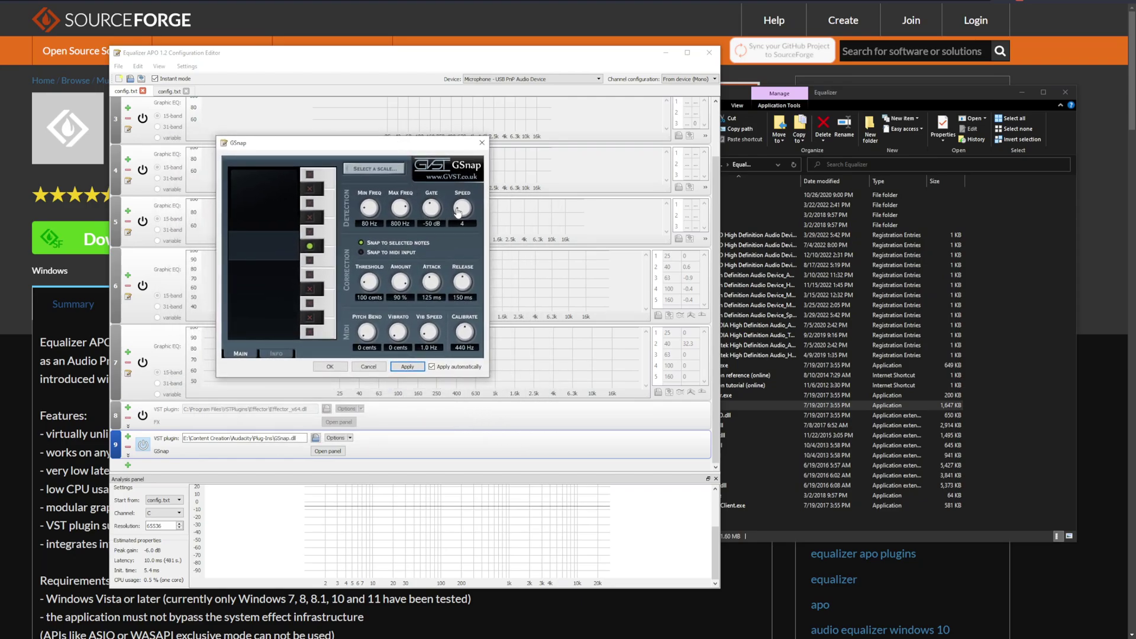
drag(395, 291, 398, 182)
drag(369, 283, 379, 344)
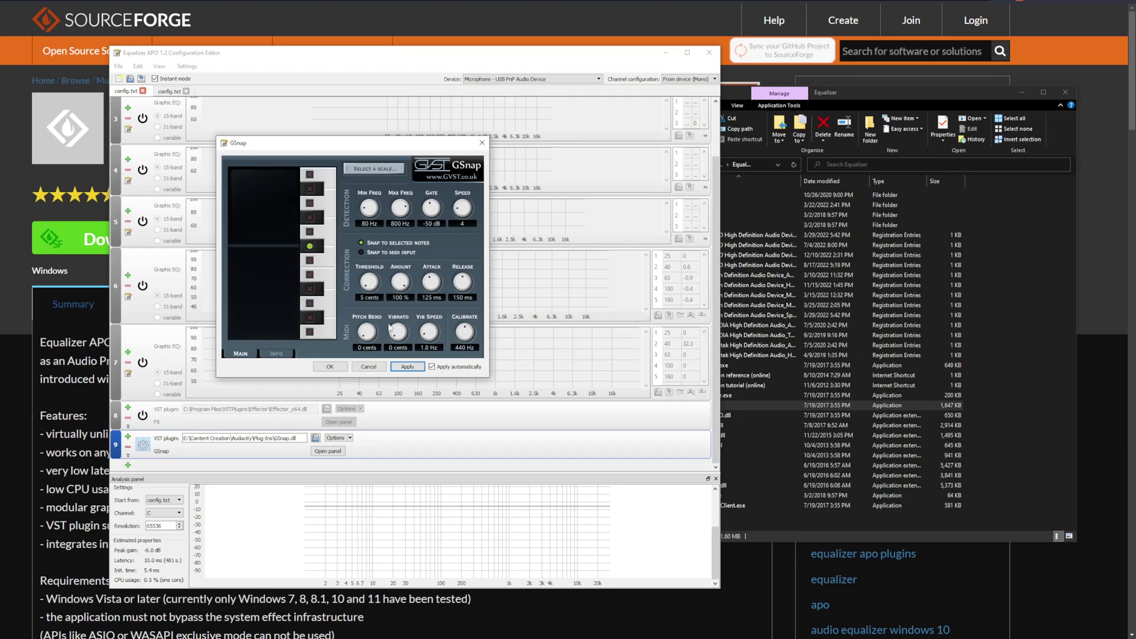
drag(432, 283, 445, 428)
drag(470, 214, 466, 205)
drag(464, 283, 473, 430)
click(328, 367)
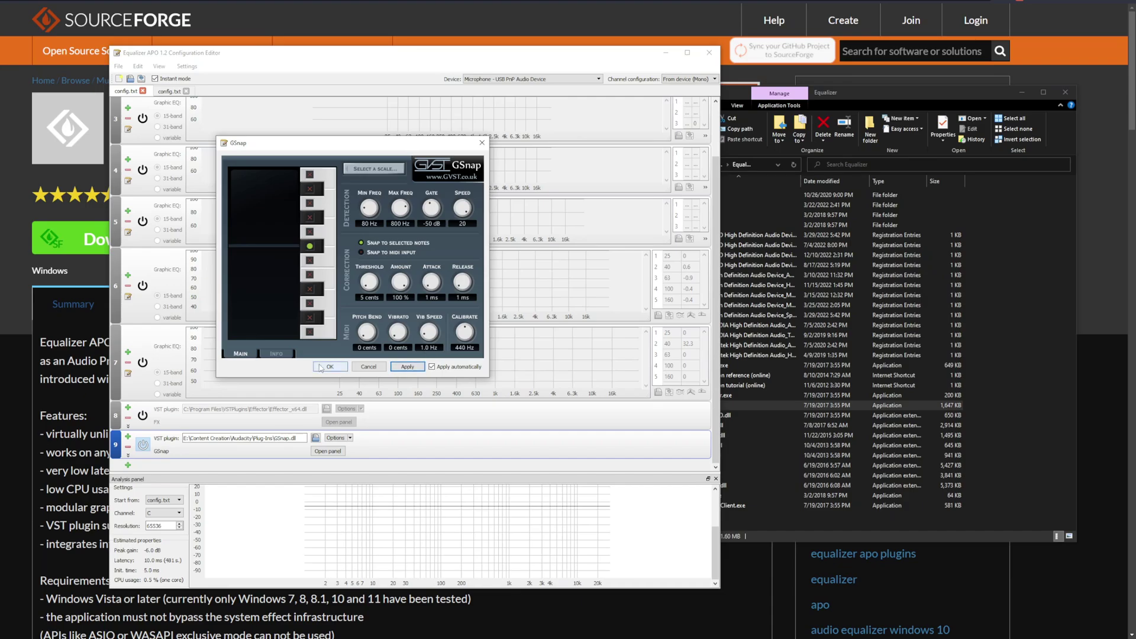